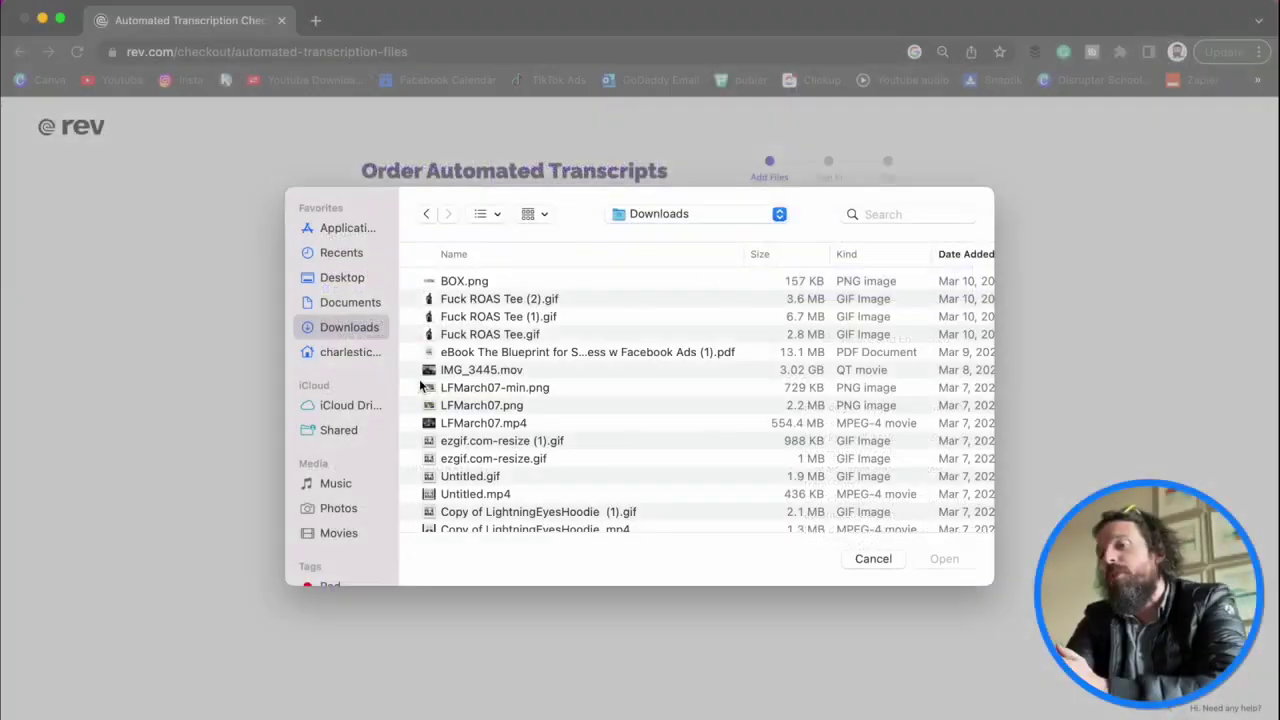
# Upload Free Ebook 1.mov from the home folder to Rev for transcription
pyautogui.click(350, 352)
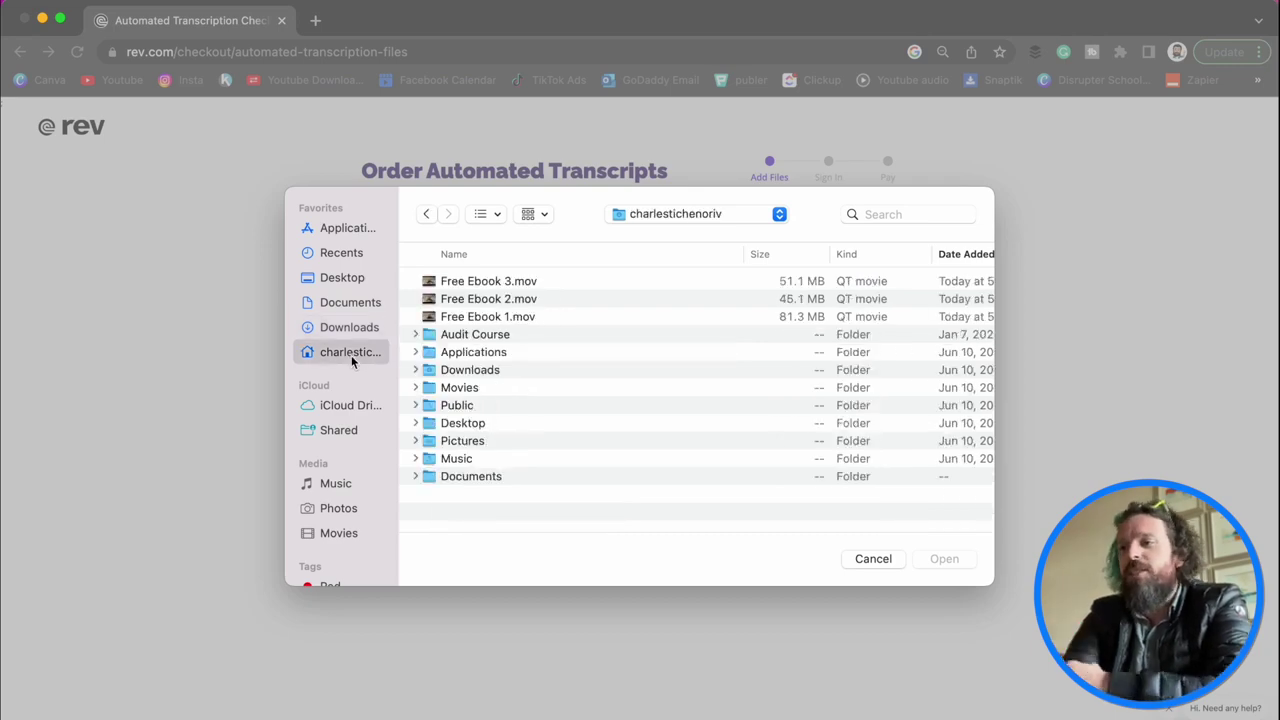
pyautogui.click(463, 318)
pyautogui.doubleClick(463, 318)
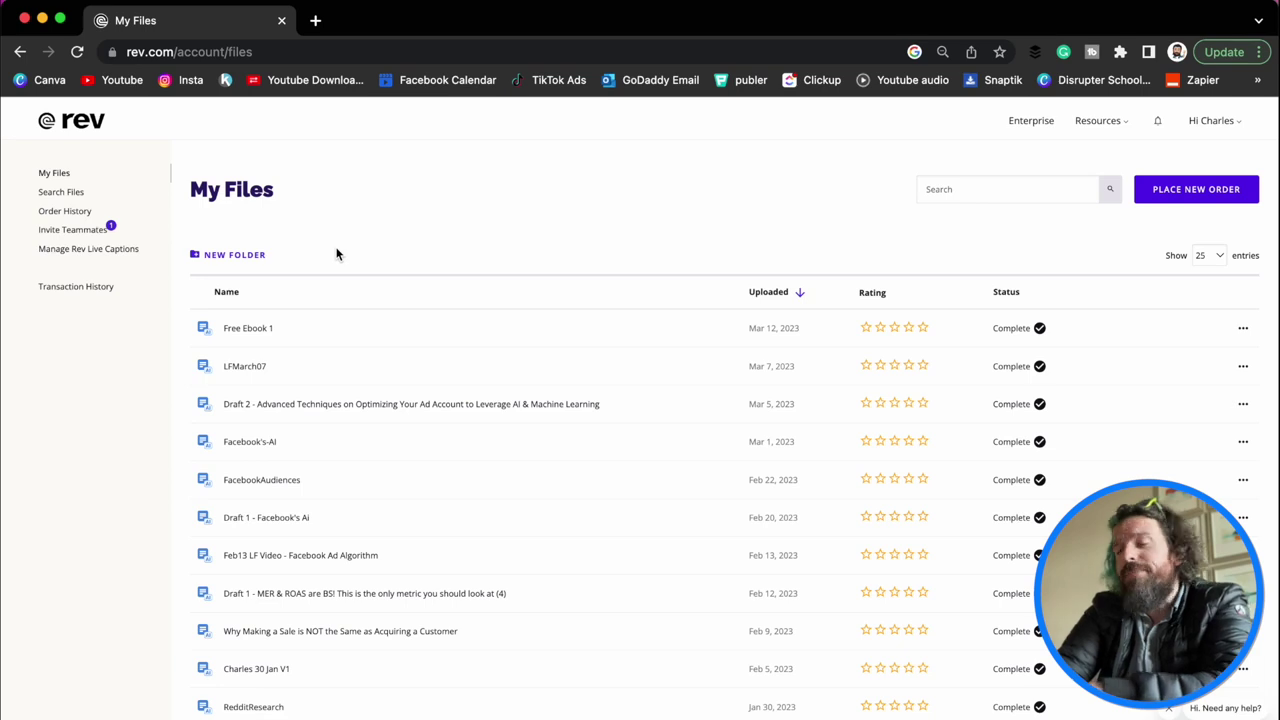
# Open the Free Ebook 1 transcript and copy its full paragraph as Transcript Text Only
pyautogui.click(253, 331)
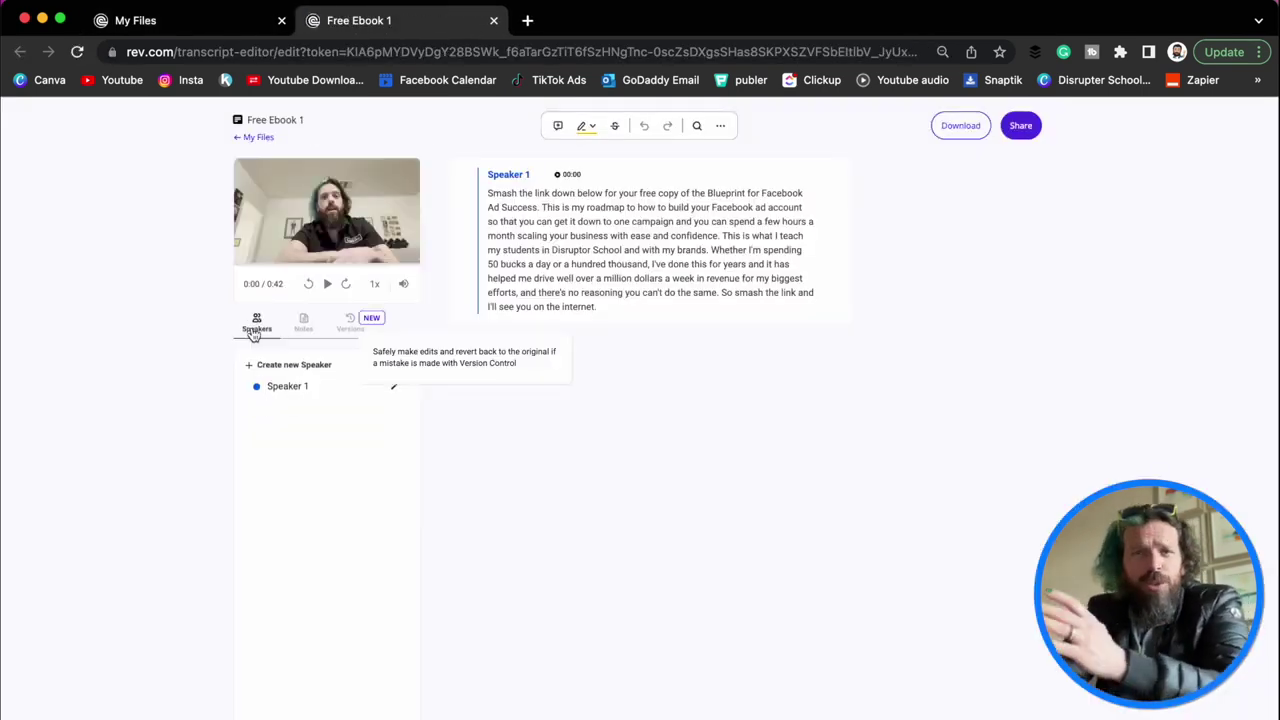
pyautogui.moveTo(596, 307); pyautogui.dragTo(496, 207)
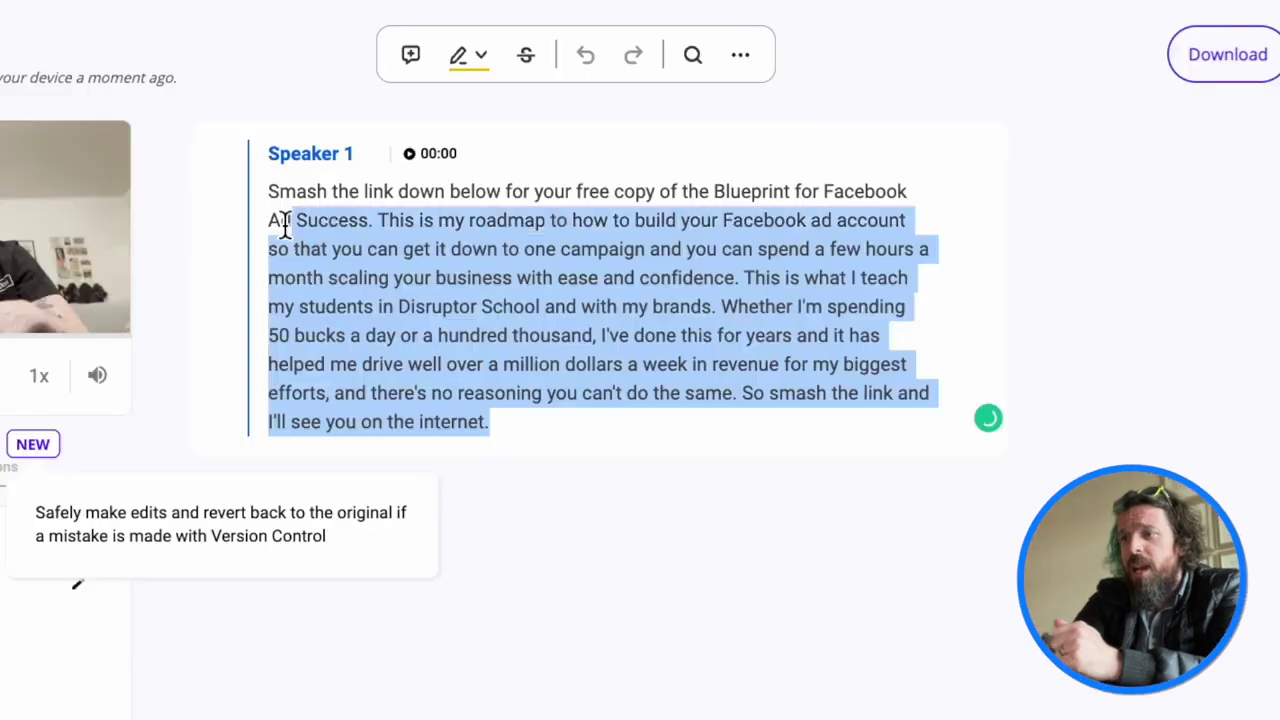
pyautogui.moveTo(285, 225); pyautogui.dragTo(268, 195)
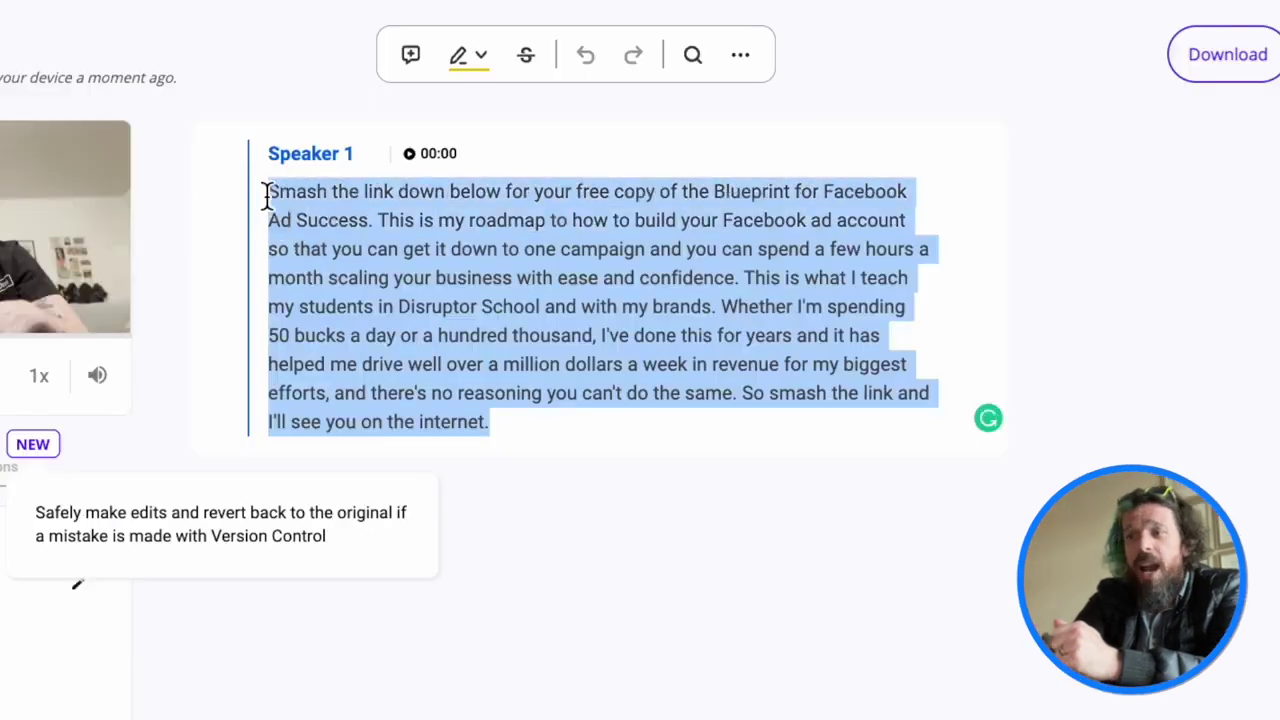
pyautogui.click(740, 57)
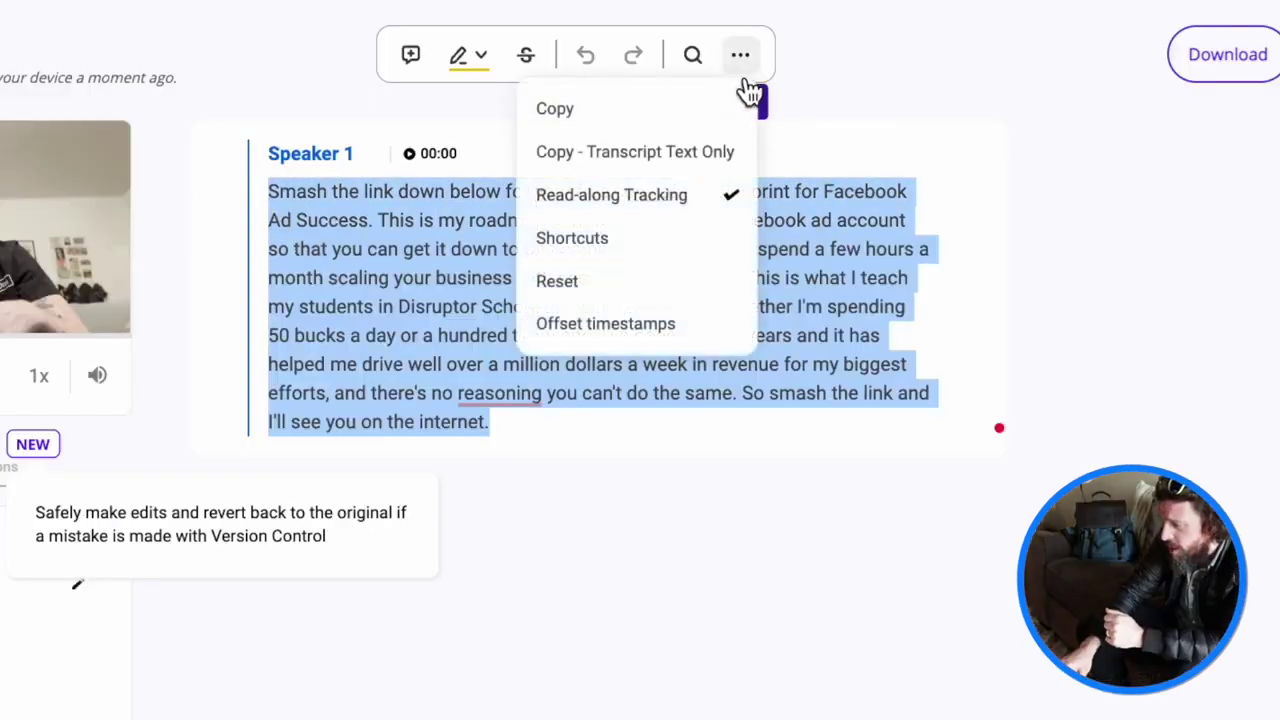
pyautogui.click(676, 163)
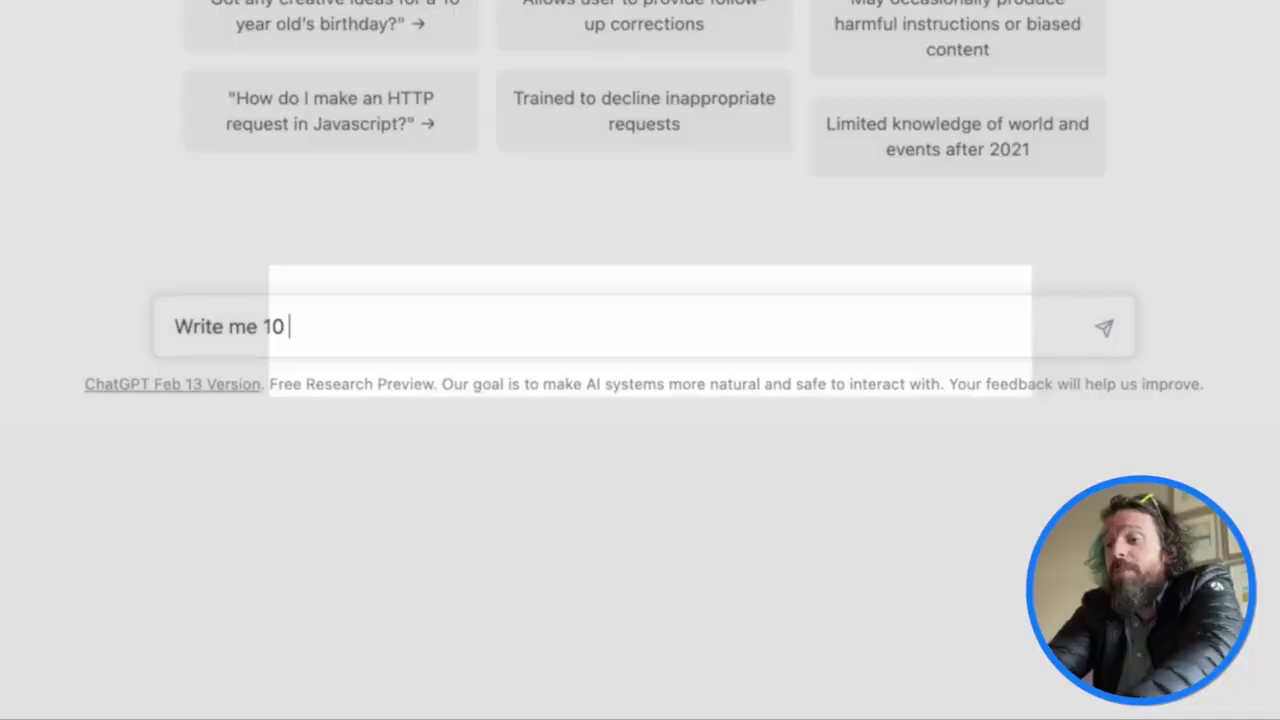
# Send ChatGPT a request for 10 enthusiastic Facebook ad headlines, with the video transcript pasted after '->'
pyautogui.write('facebook ad headlines, with an enthusiastic tone, to encourage a Facebook marketer to')
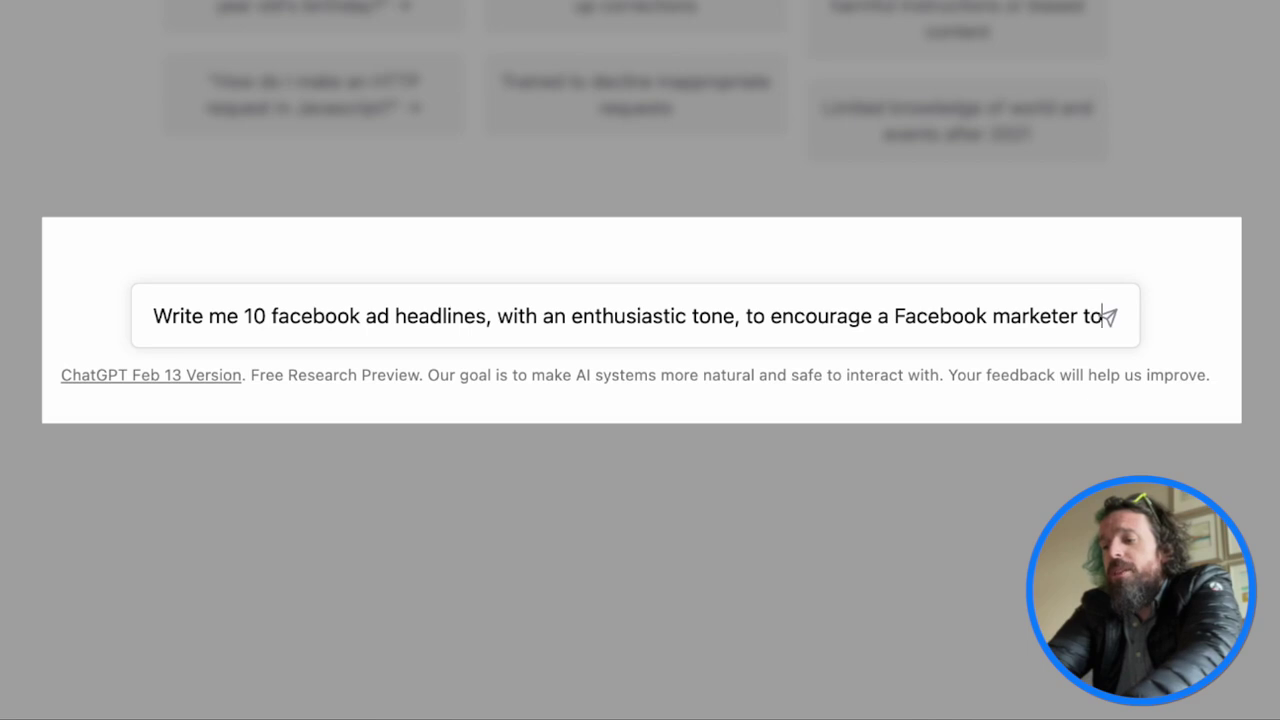
pyautogui.write('wan')
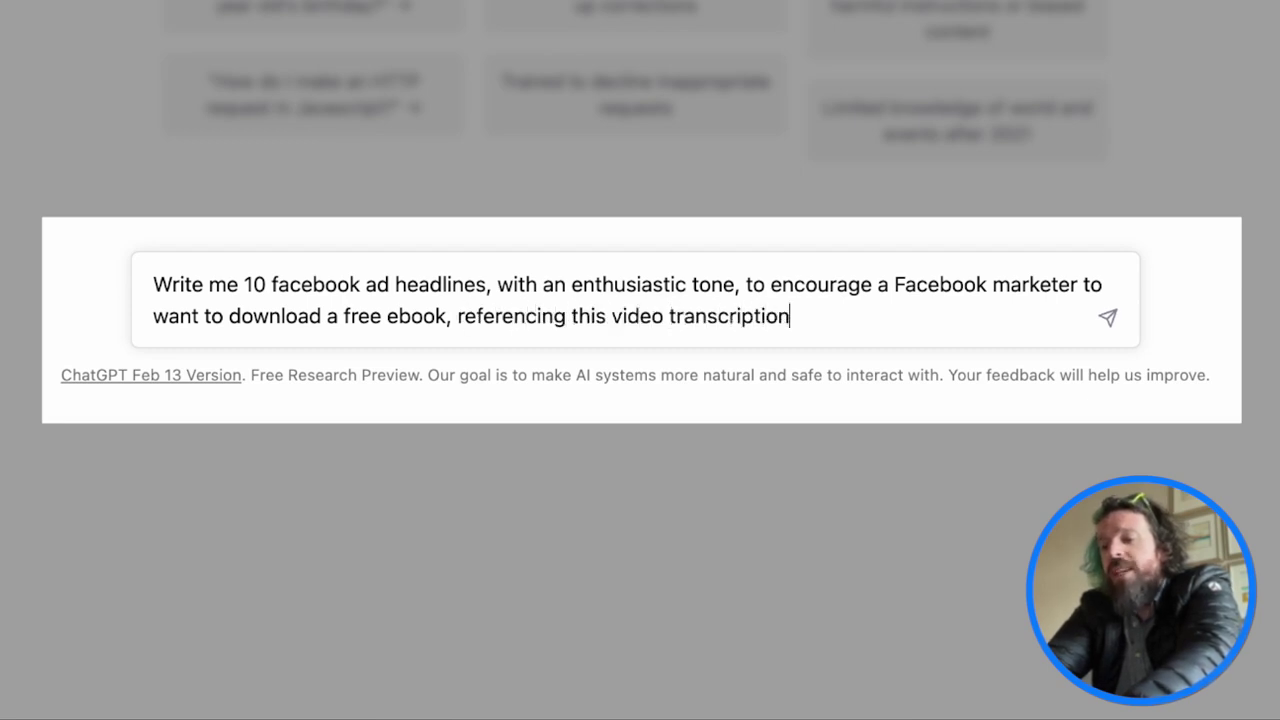
pyautogui.write('-')
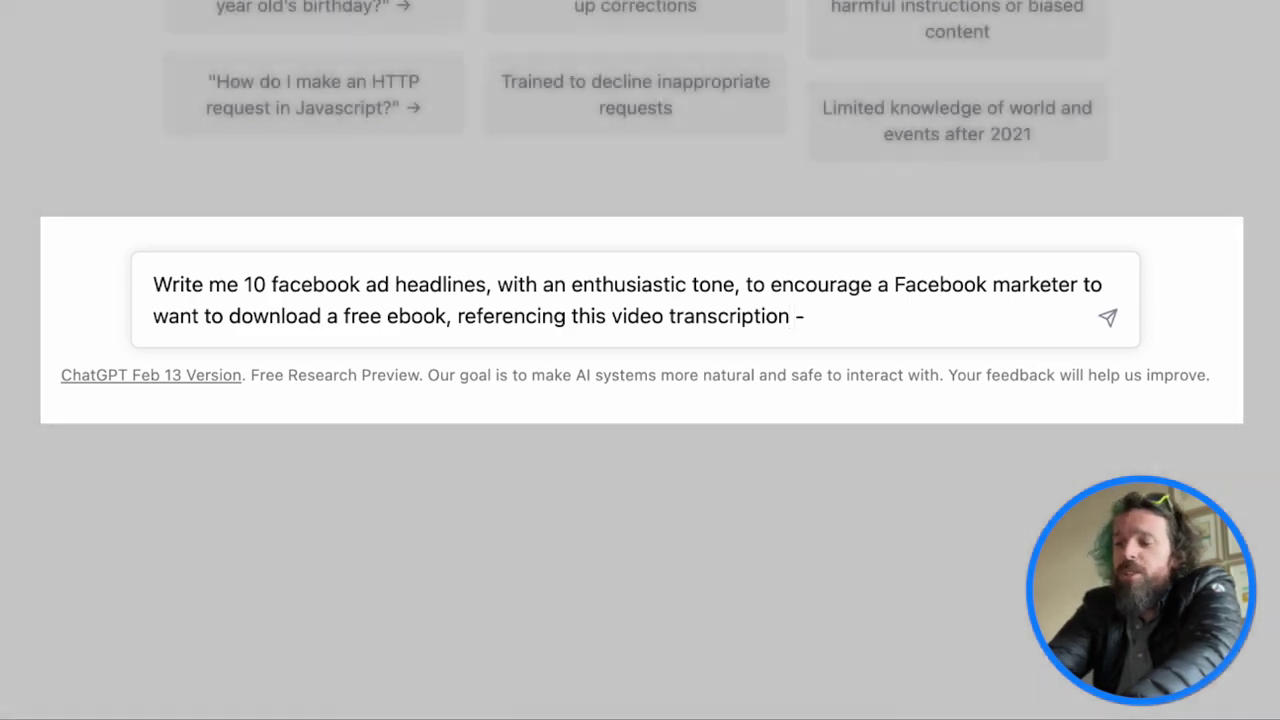
pyautogui.write('>')
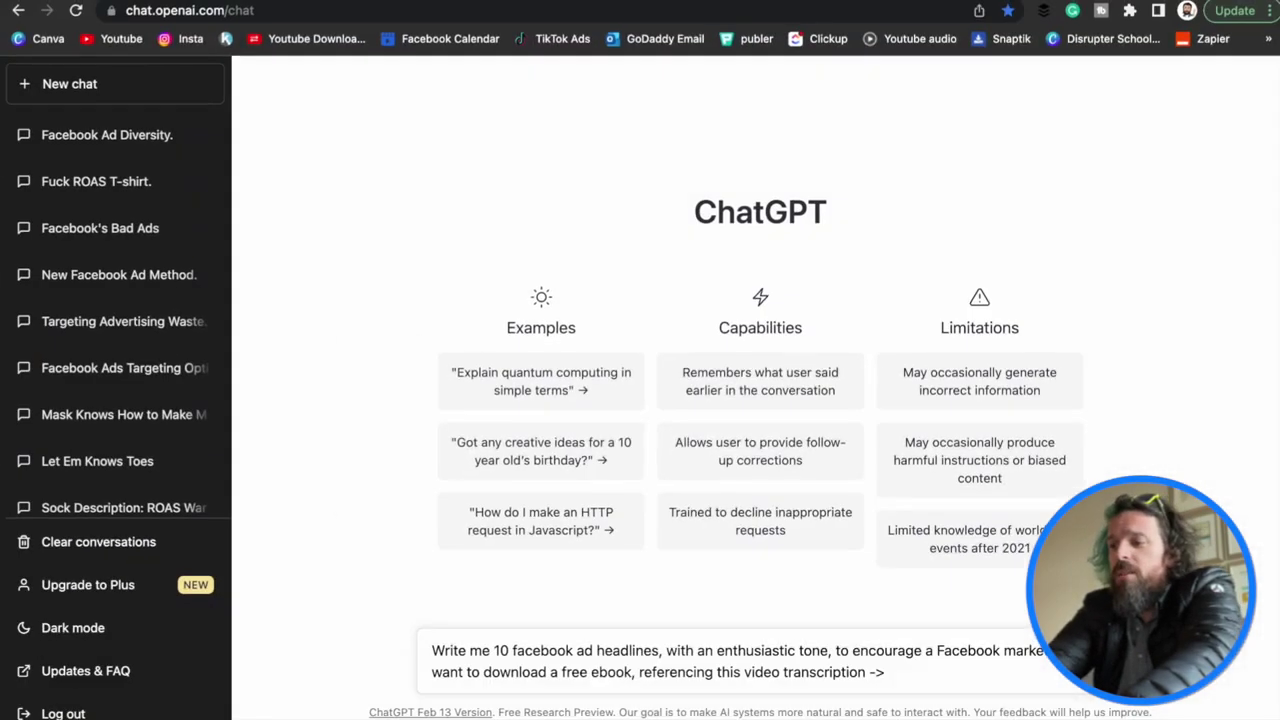
pyautogui.press('super+v')
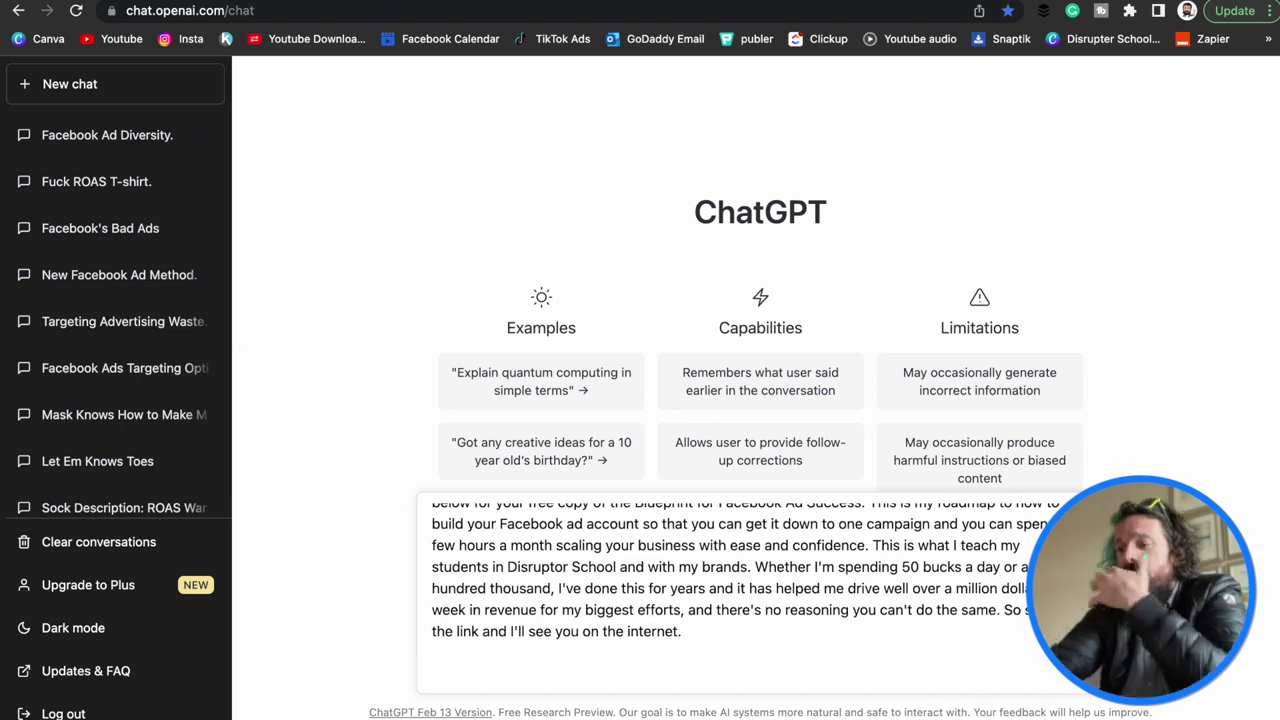
pyautogui.press('Return')
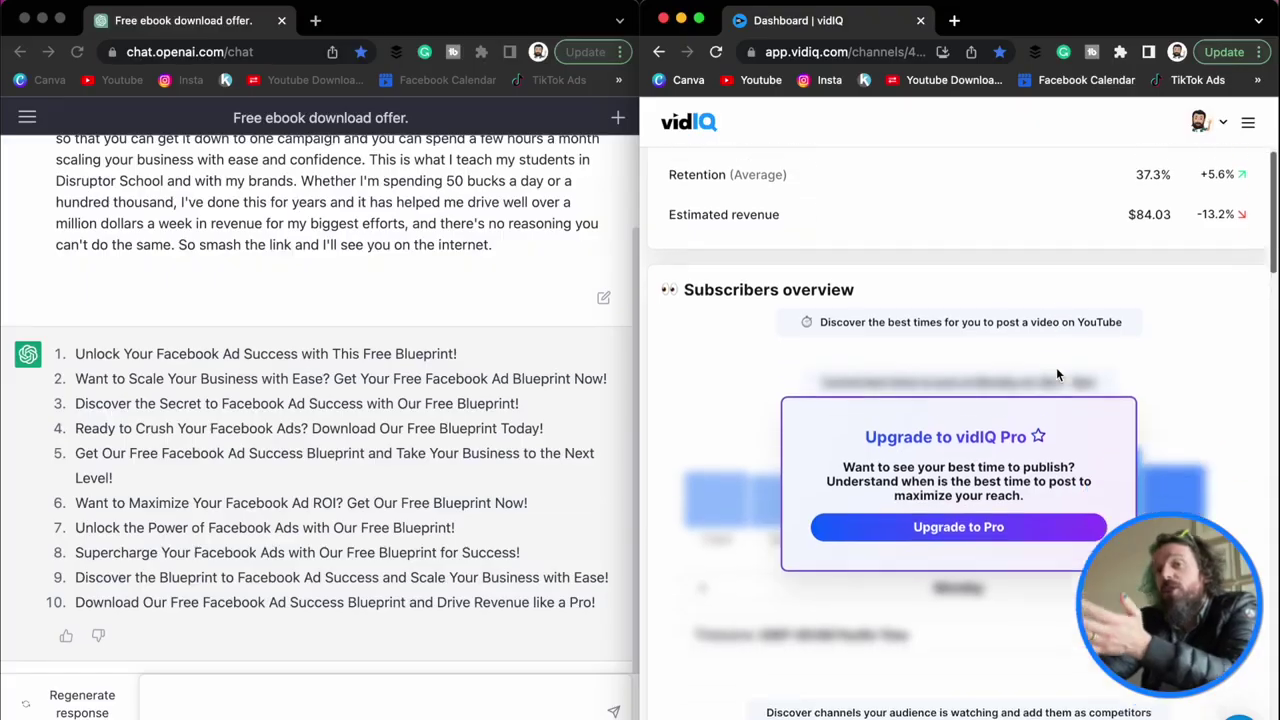
# Score ChatGPT headline 1 as a vidIQ keyword (overall 53, competition 34.08), then select headline 2
pyautogui.scroll(-10, 1056, 369)
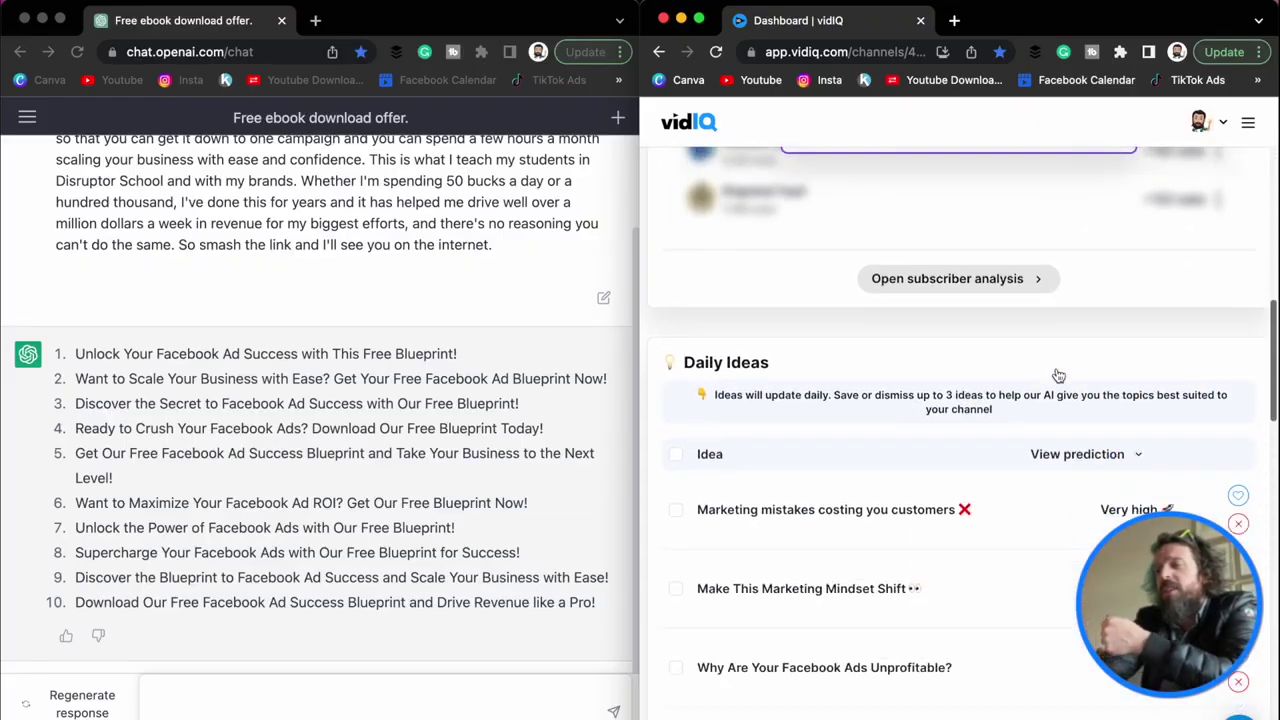
pyautogui.scroll(-10, 1058, 375)
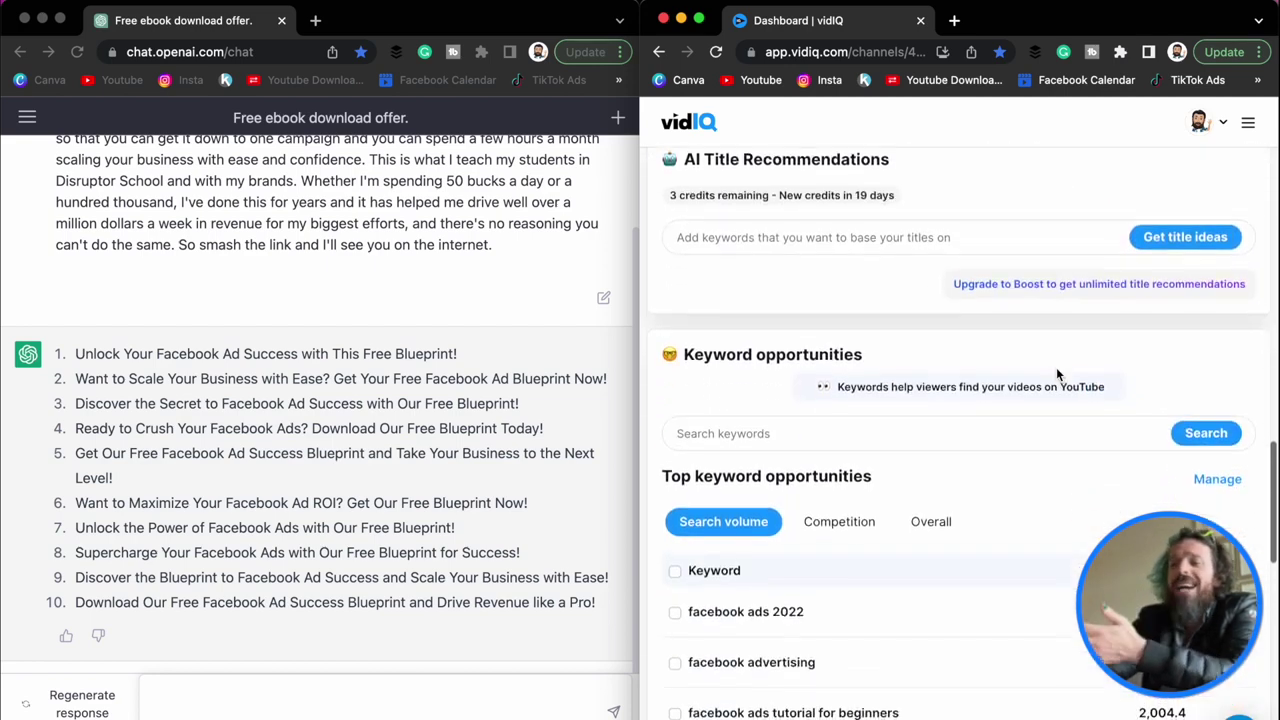
pyautogui.scroll(-3, 1056, 375)
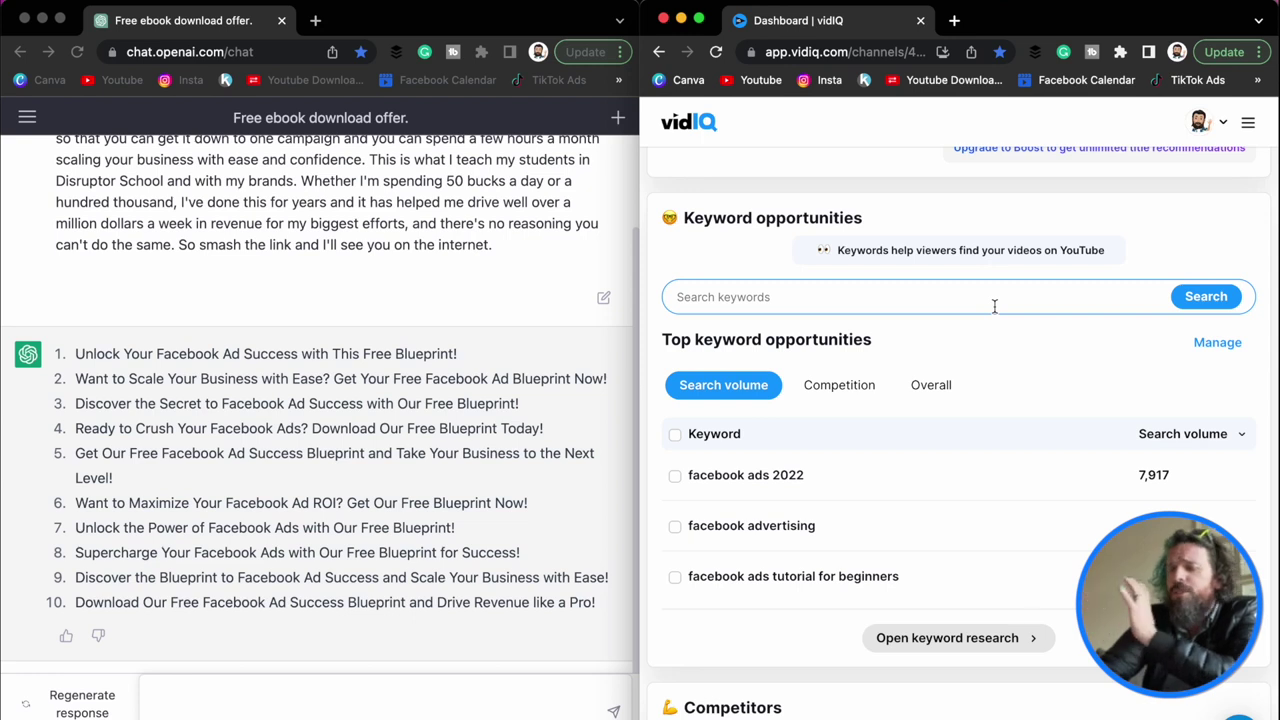
pyautogui.click(308, 353)
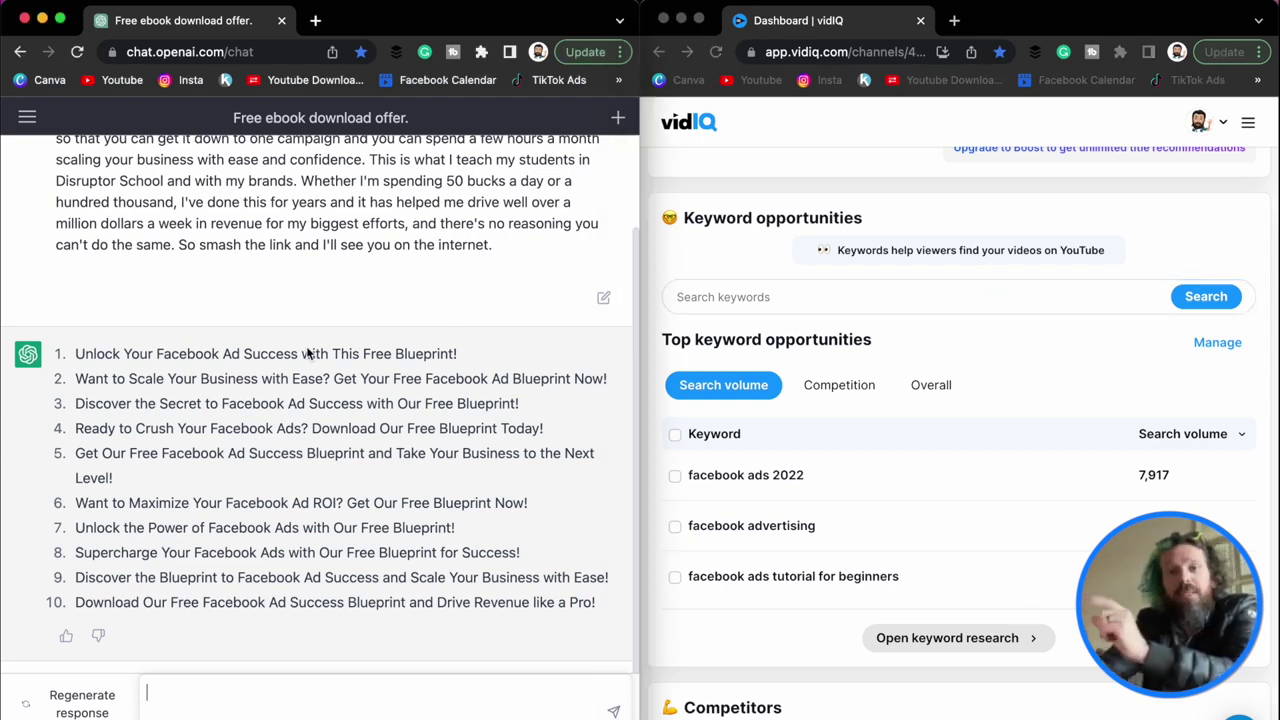
pyautogui.moveTo(460, 356); pyautogui.dragTo(77, 355)
pyautogui.press('super+c')
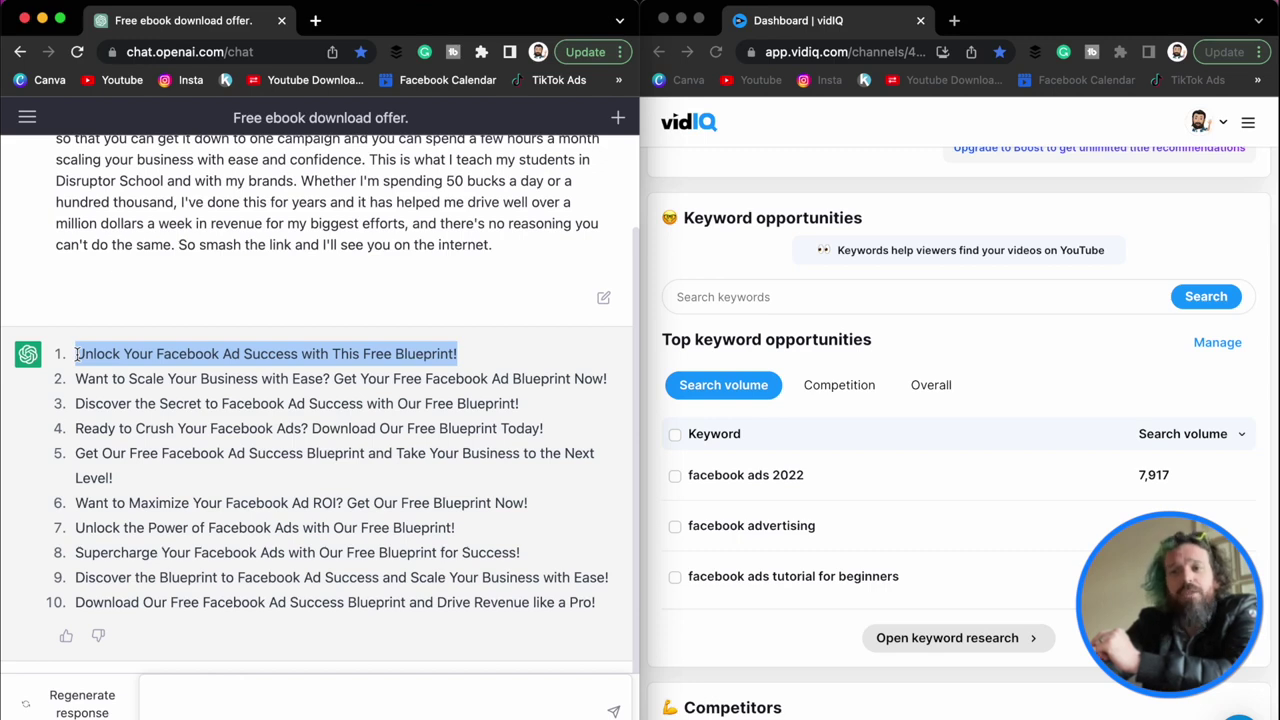
pyautogui.click(790, 293)
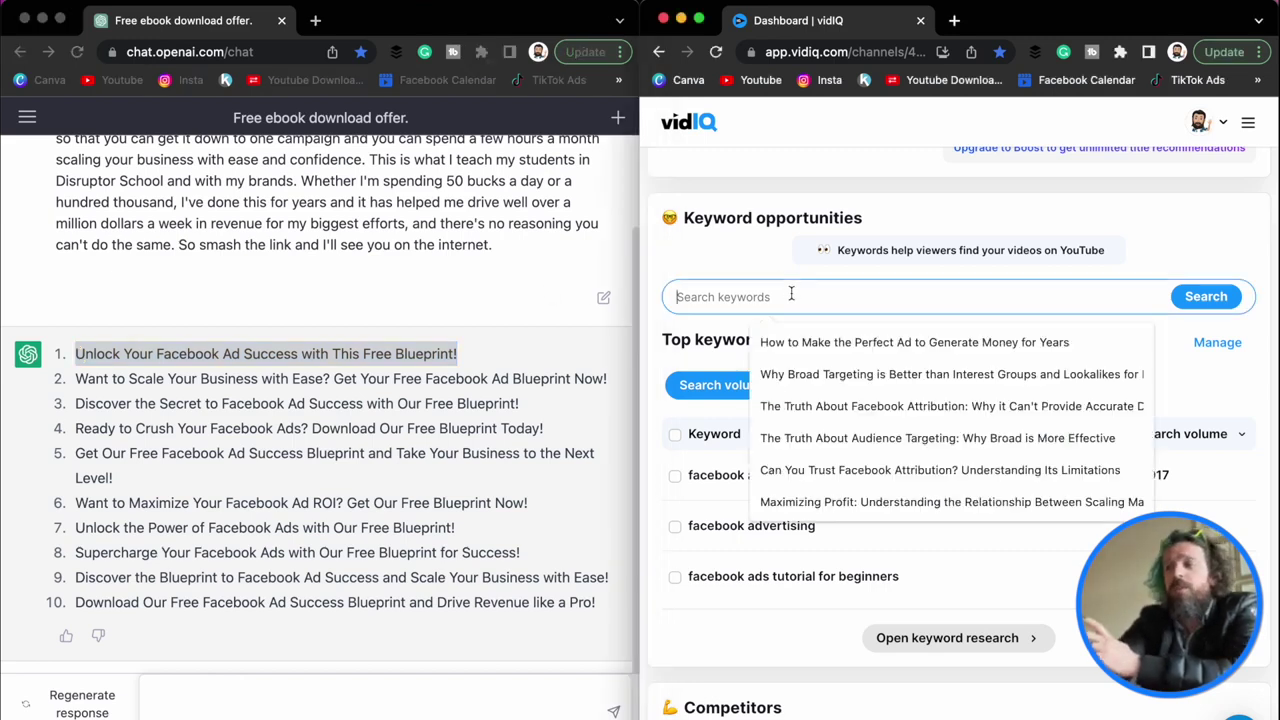
pyautogui.press('super+v')
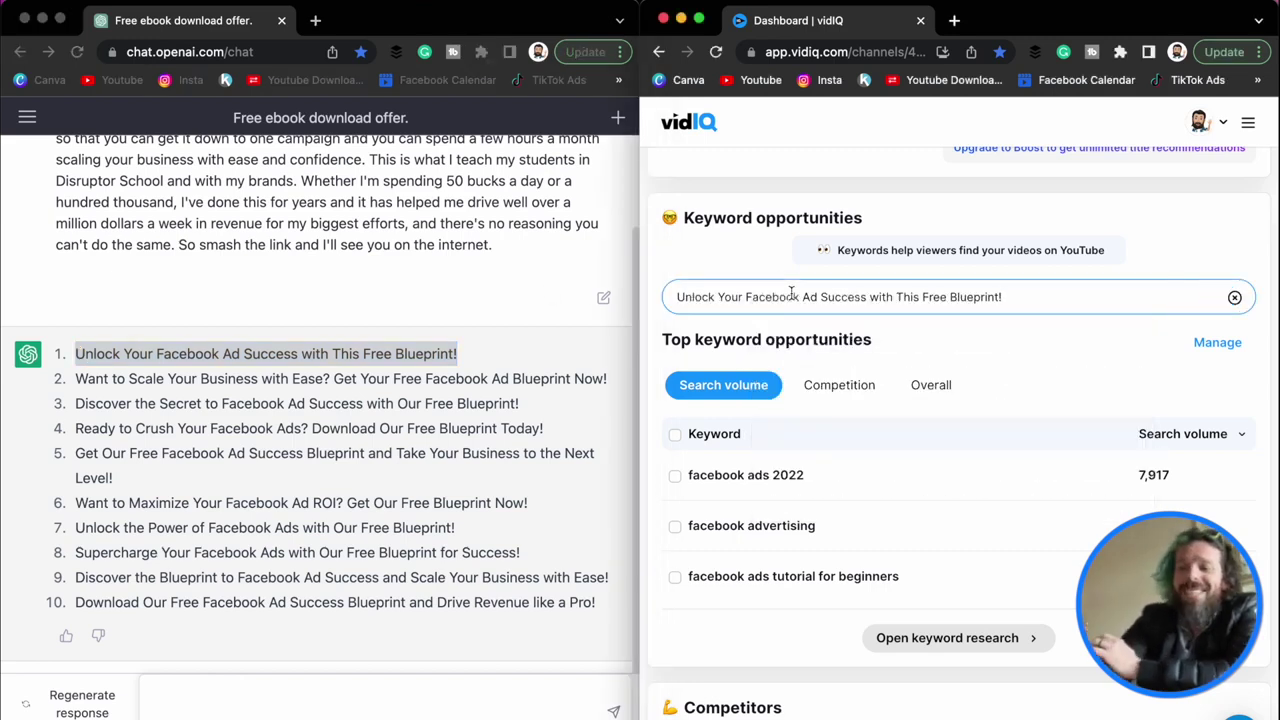
pyautogui.press('Return')
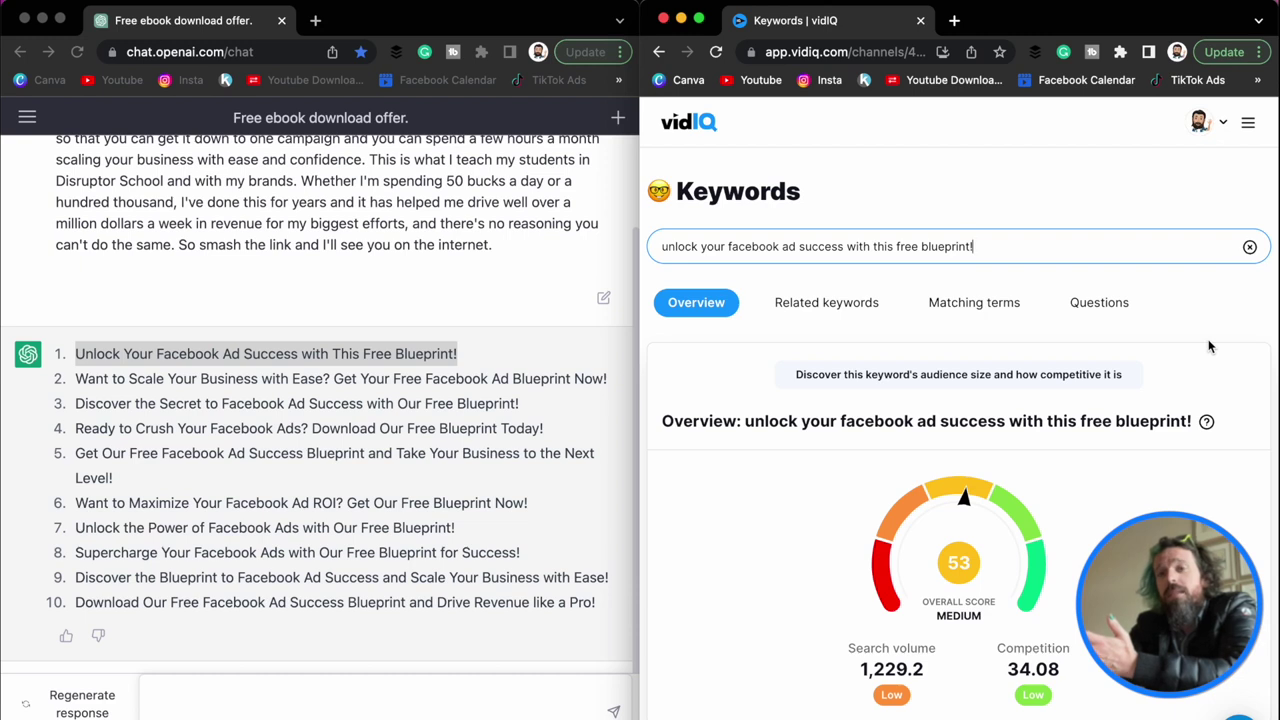
pyautogui.click(611, 382)
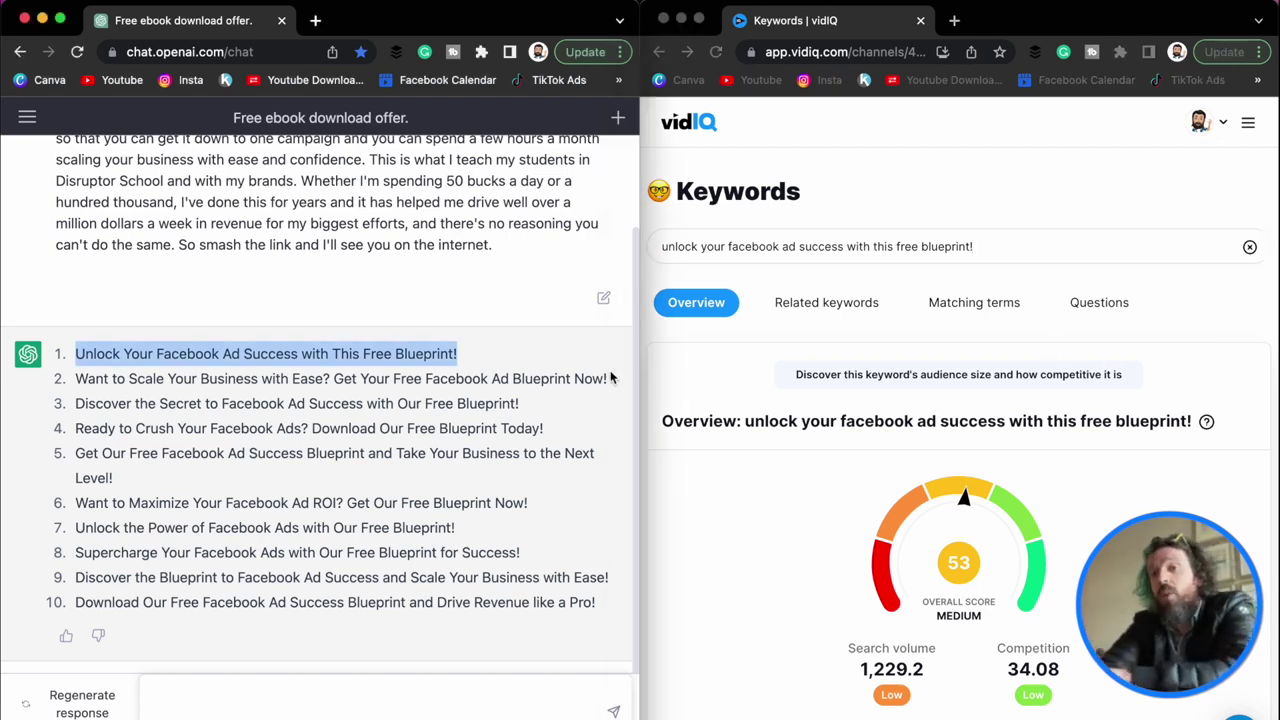
pyautogui.moveTo(607, 386); pyautogui.dragTo(77, 384)
pyautogui.press('super+c')
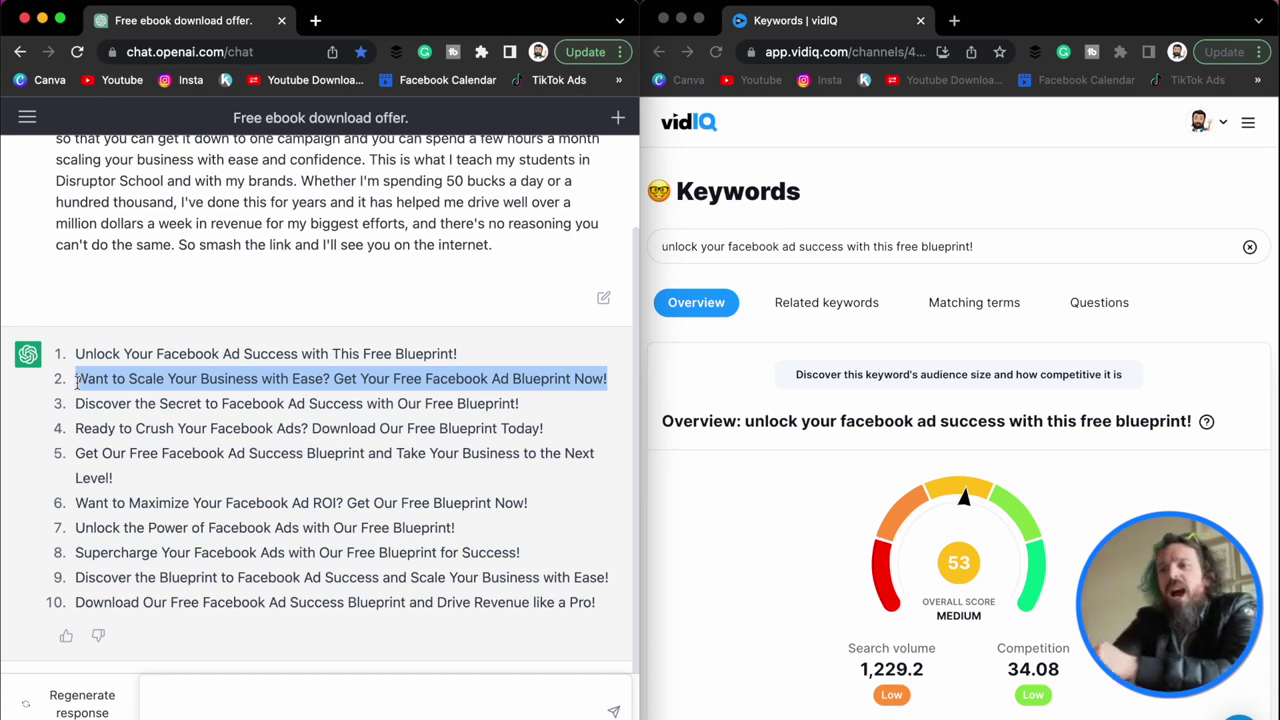
# Score headlines 2 and 3 as keywords in the vidIQ search box
pyautogui.click(776, 246)
pyautogui.press('super+a')
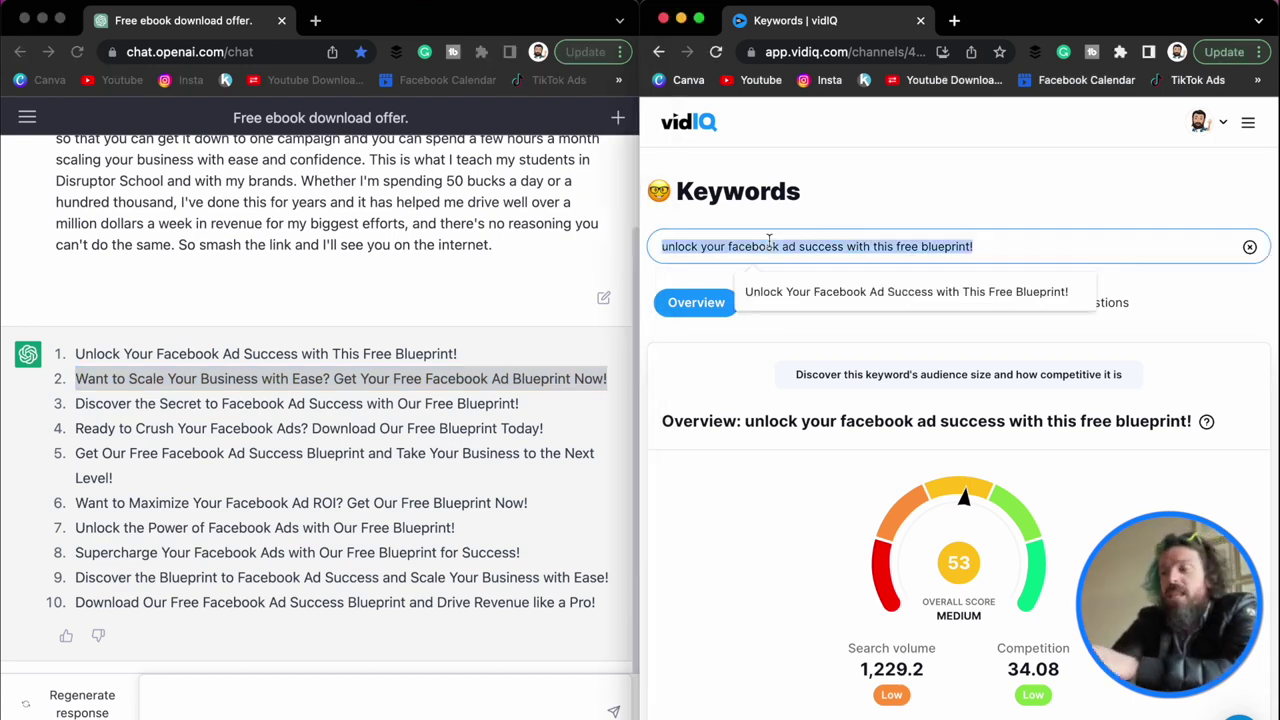
pyautogui.press('super+v')
pyautogui.press('Return')
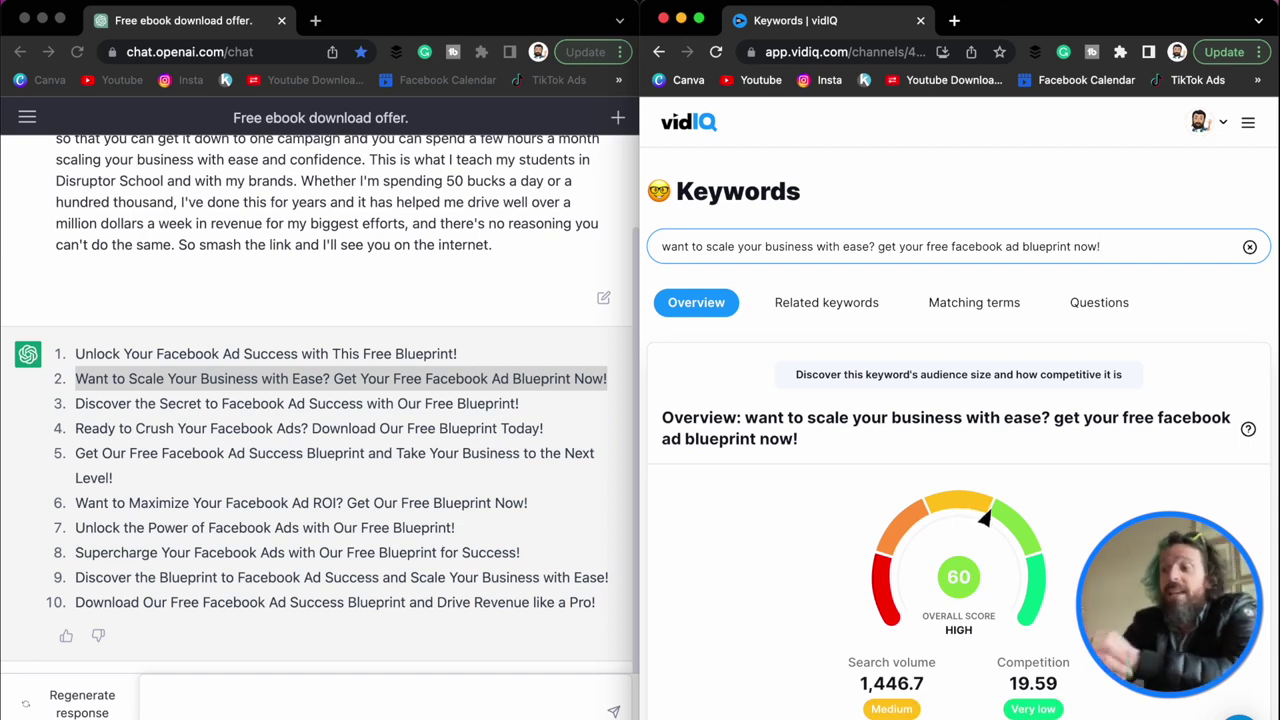
pyautogui.click(529, 406)
pyautogui.moveTo(529, 406); pyautogui.dragTo(74, 411)
pyautogui.press('super+c')
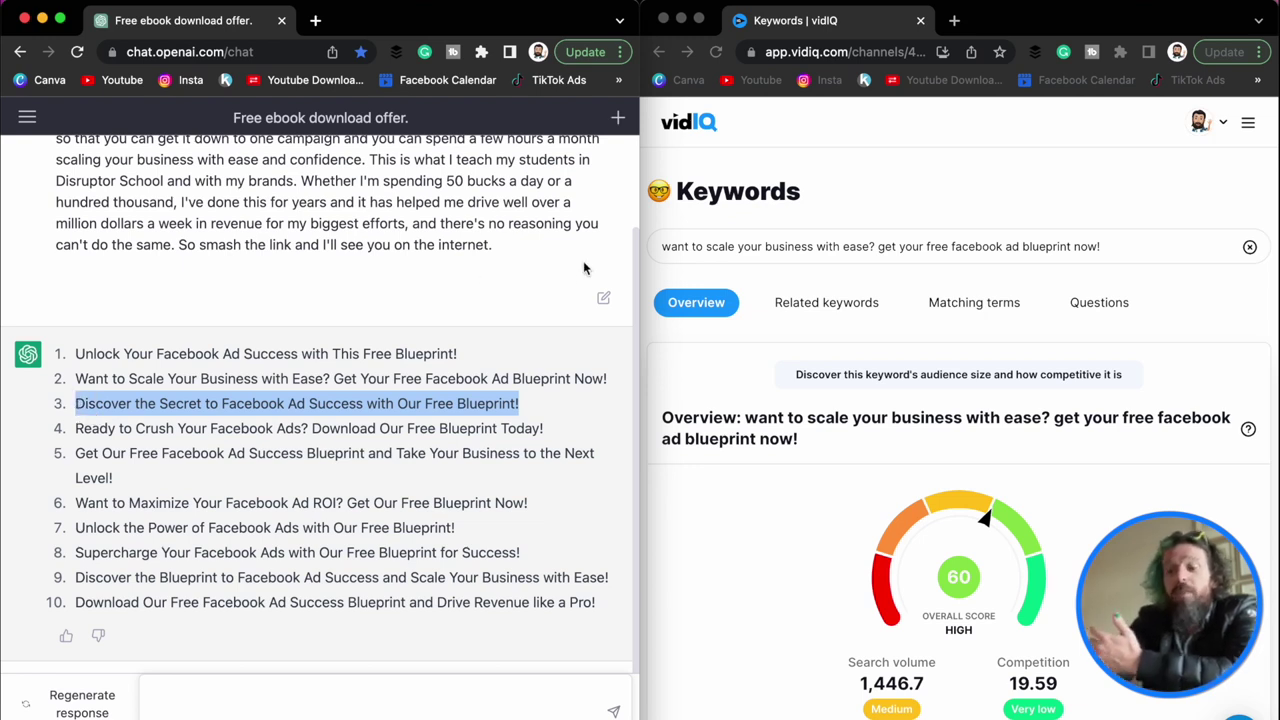
pyautogui.click(825, 243)
pyautogui.press('super+a')
pyautogui.press('super+v')
pyautogui.press('Return')
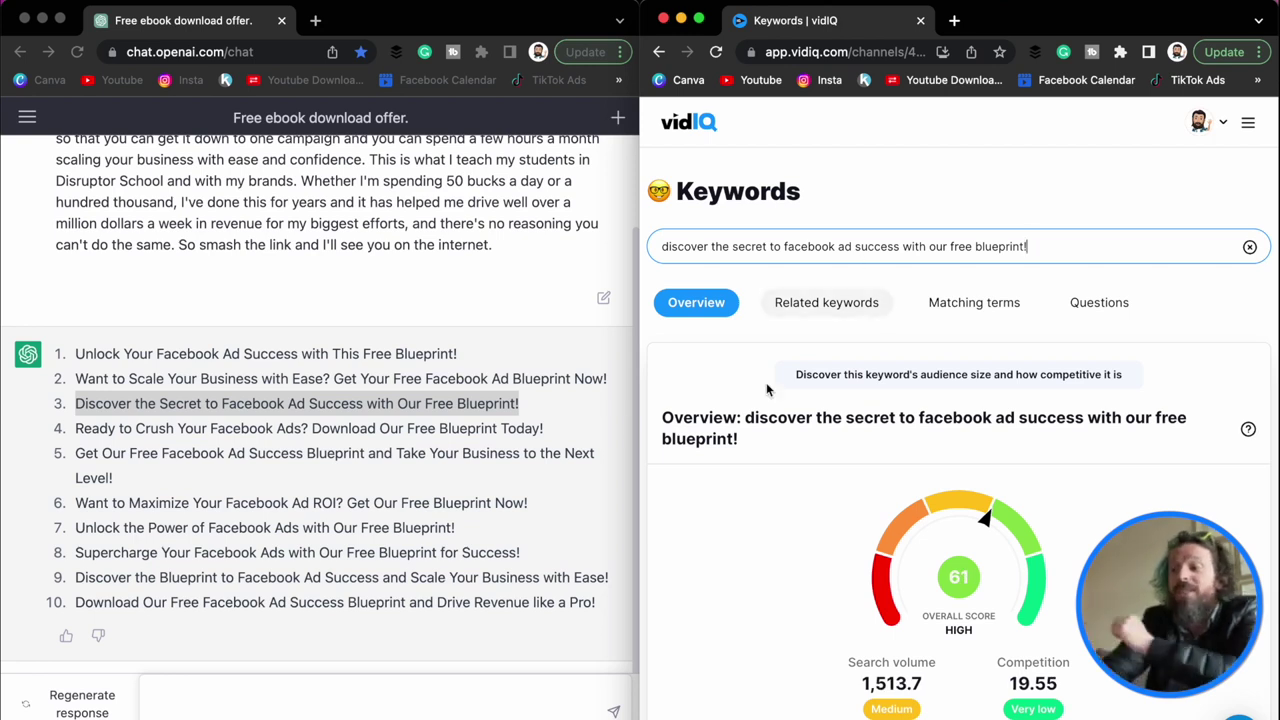
# Copy headlines 4 and 5 from ChatGPT and score each in vidIQ
pyautogui.click(551, 432)
pyautogui.moveTo(546, 428); pyautogui.dragTo(76, 432)
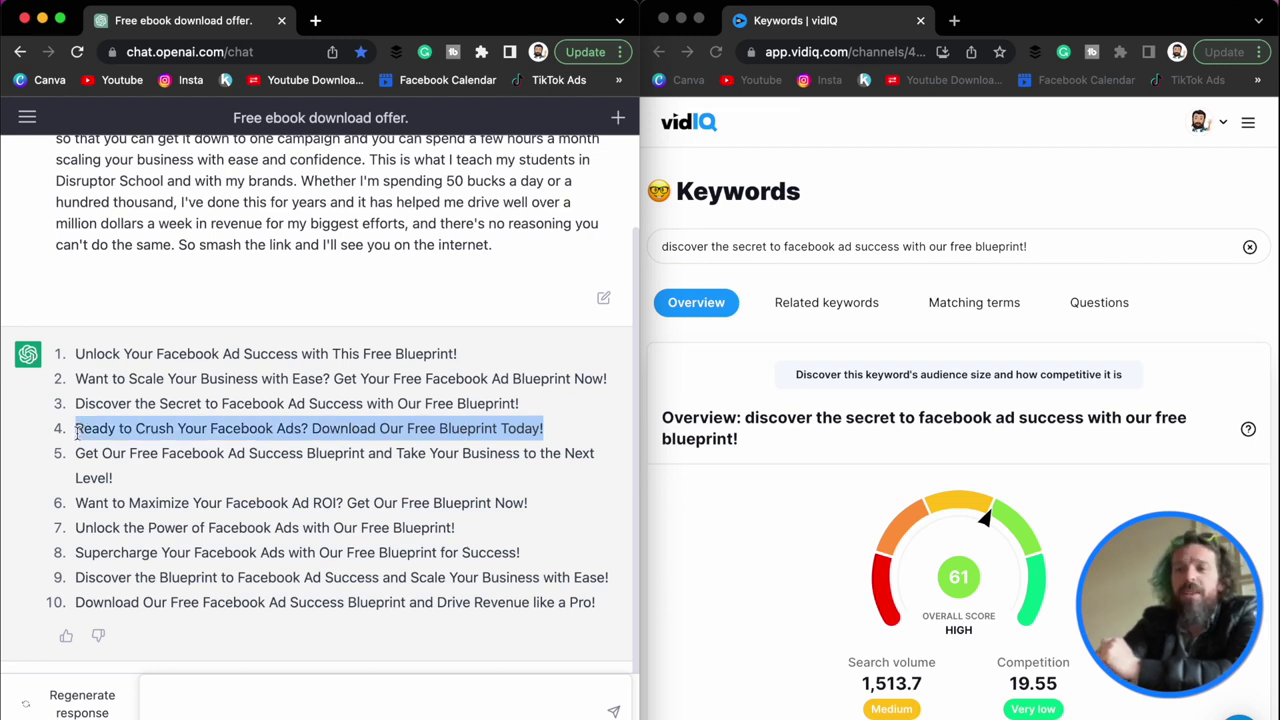
pyautogui.click(843, 246)
pyautogui.press('super+a')
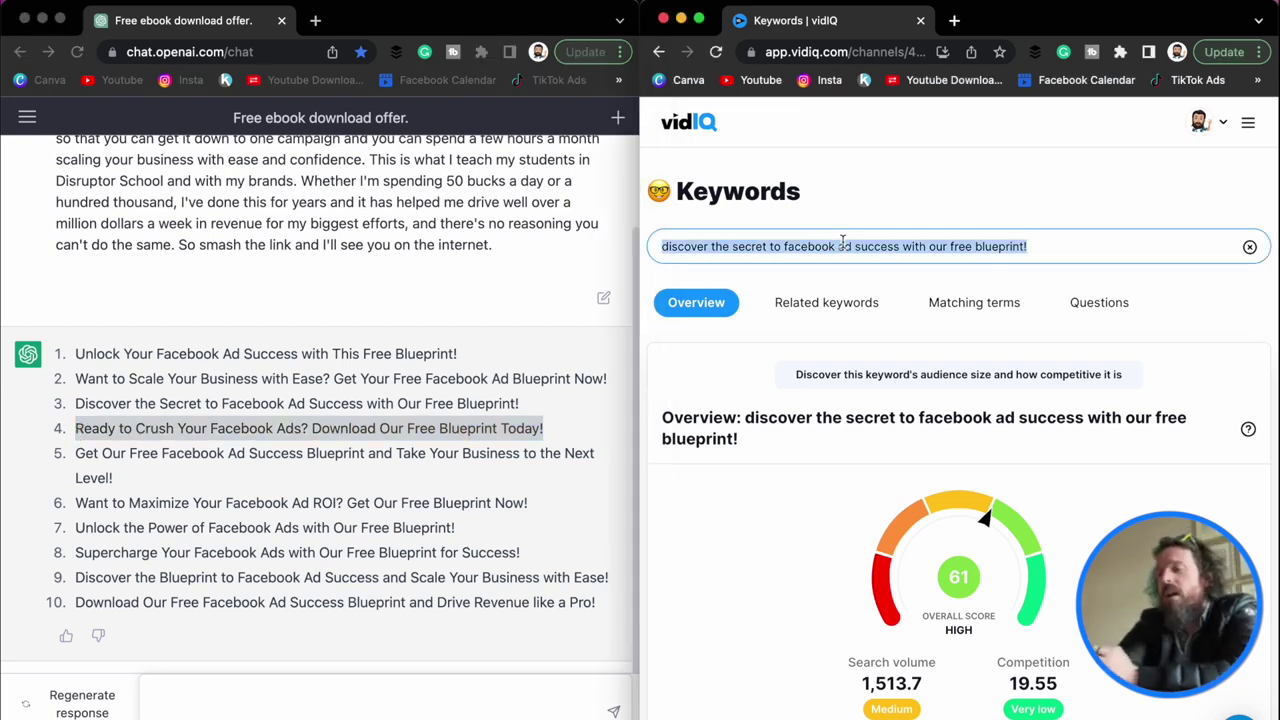
pyautogui.press('super+v')
pyautogui.press('Return')
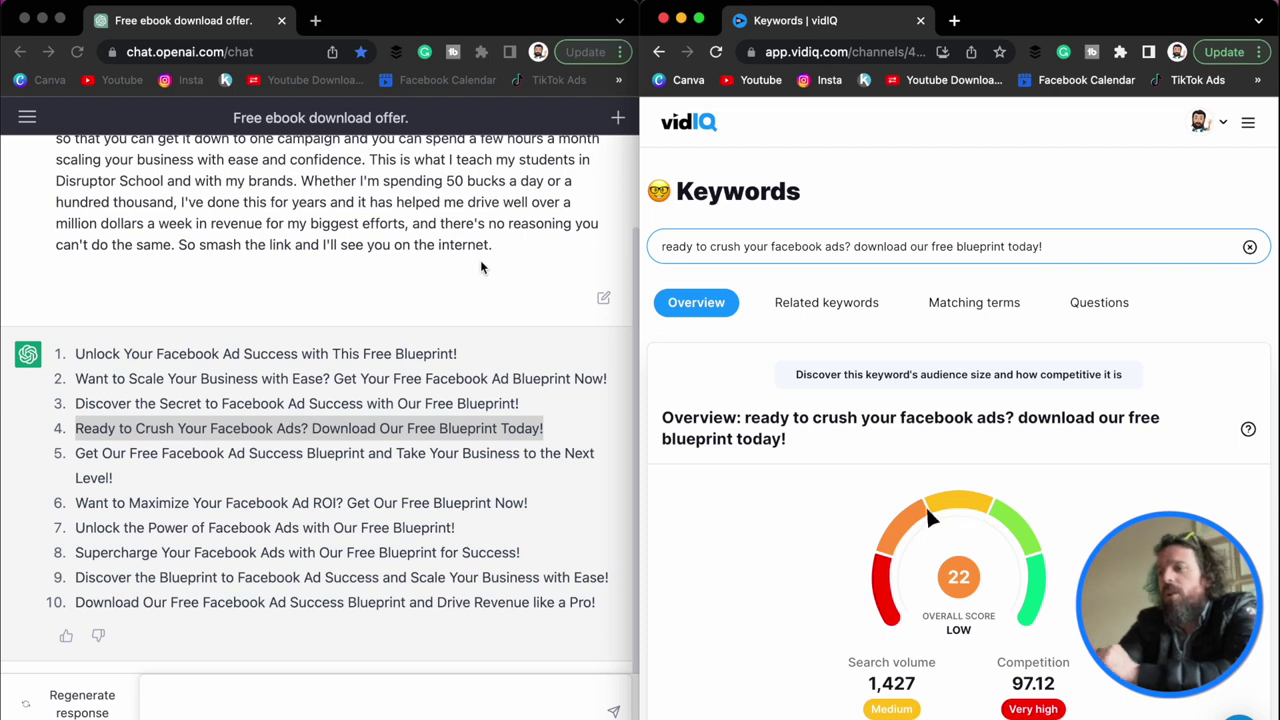
pyautogui.press('super+grave')
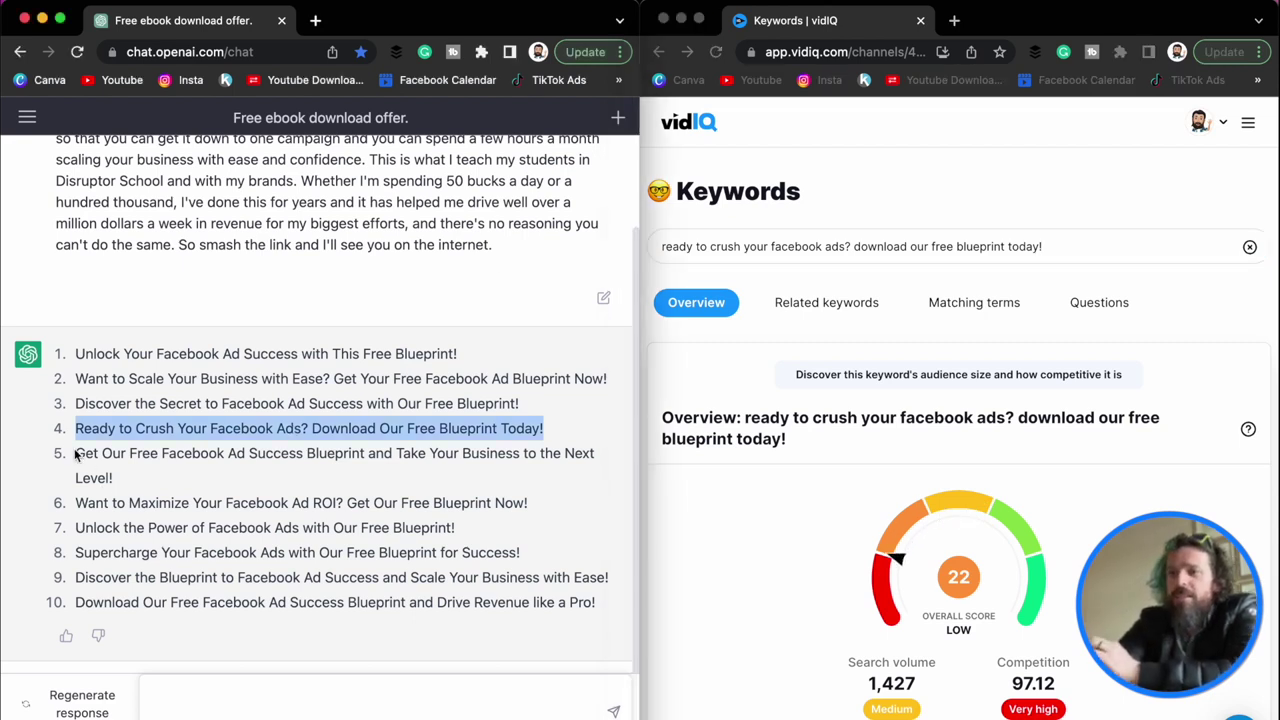
pyautogui.moveTo(114, 479); pyautogui.dragTo(76, 456)
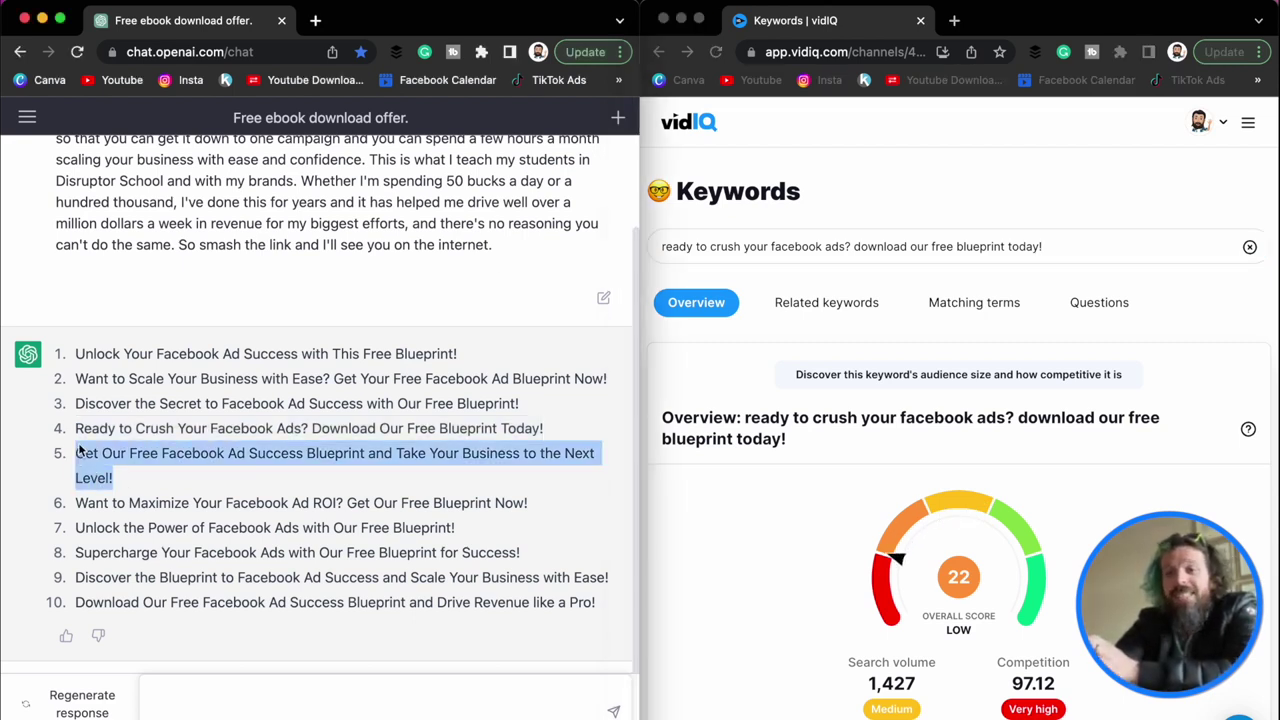
pyautogui.press('super+c')
pyautogui.tripleClick(977, 247)
pyautogui.press('super+v')
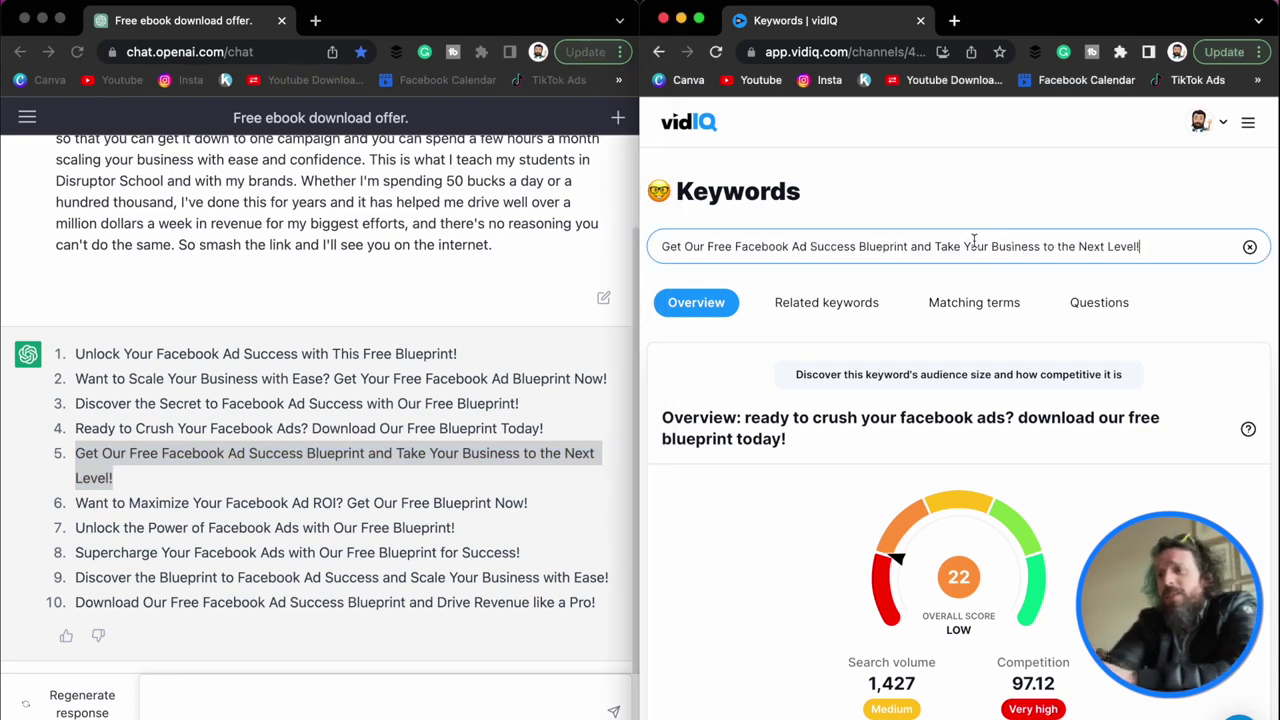
pyautogui.press('Return')
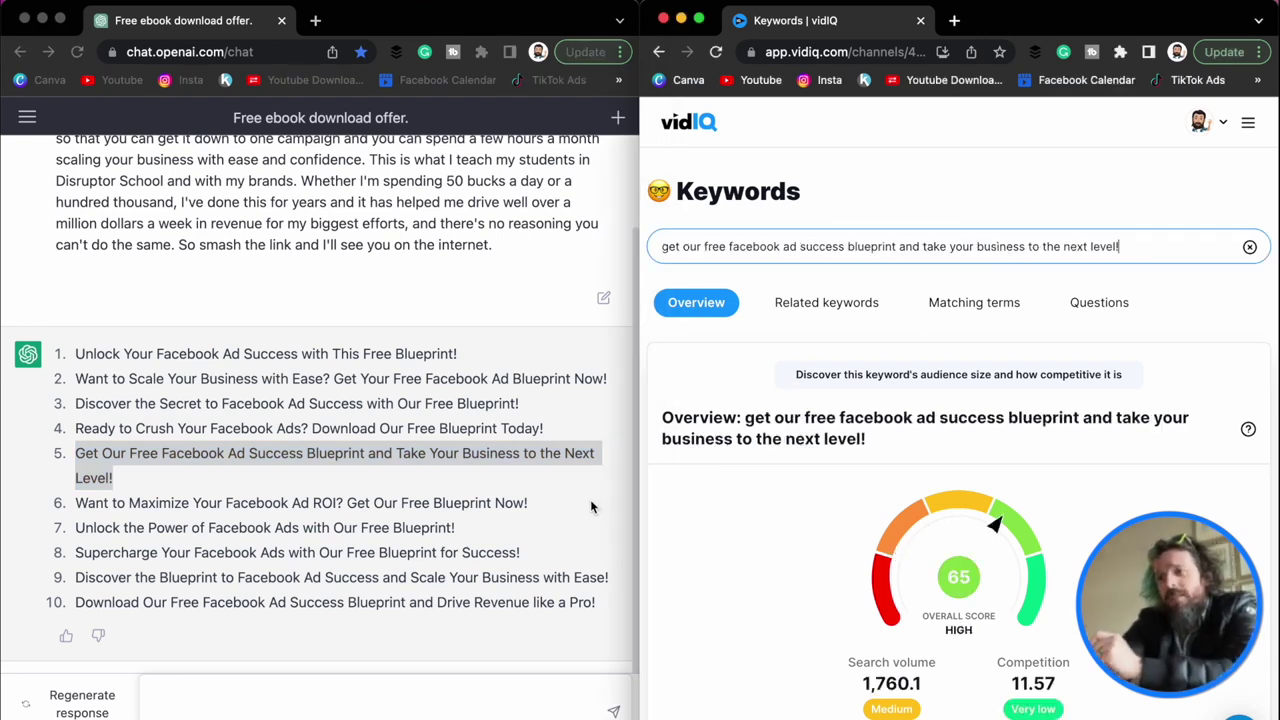
# Run headlines 6 and 7 through the vidIQ keyword search to get their scores
pyautogui.click(590, 504)
pyautogui.moveTo(535, 503); pyautogui.dragTo(72, 500)
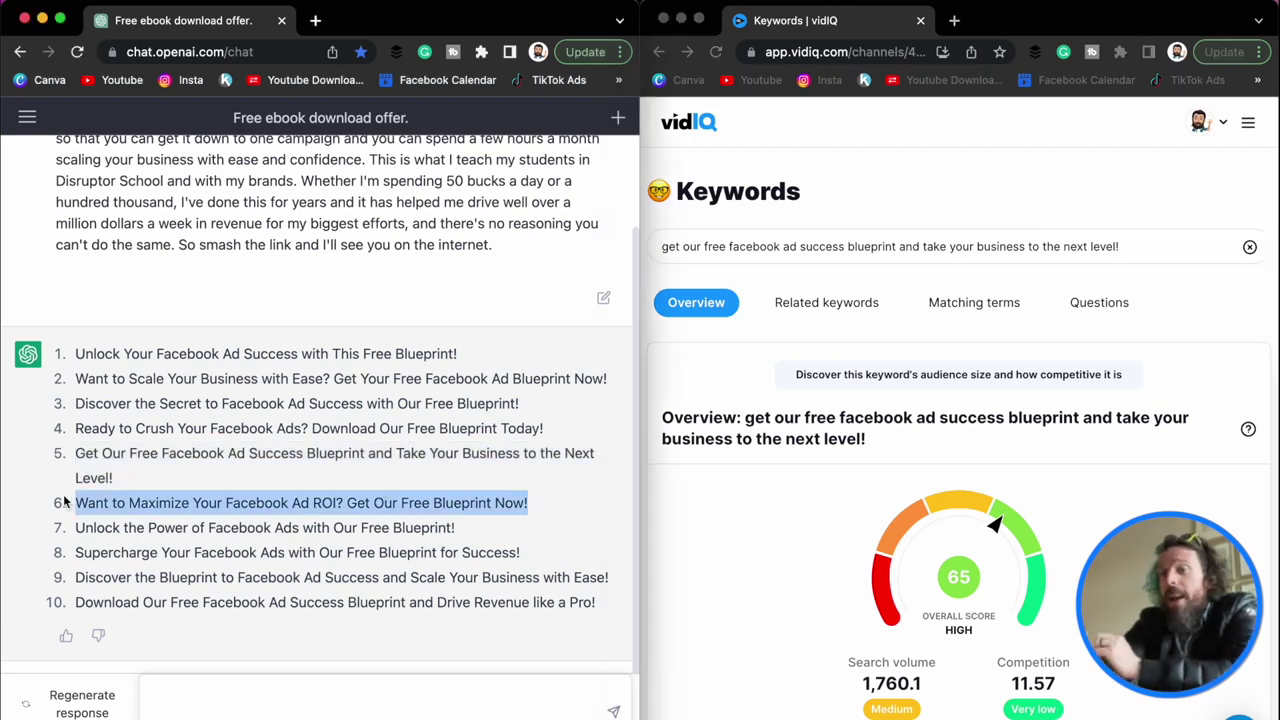
pyautogui.click(790, 284)
pyautogui.tripleClick(799, 248)
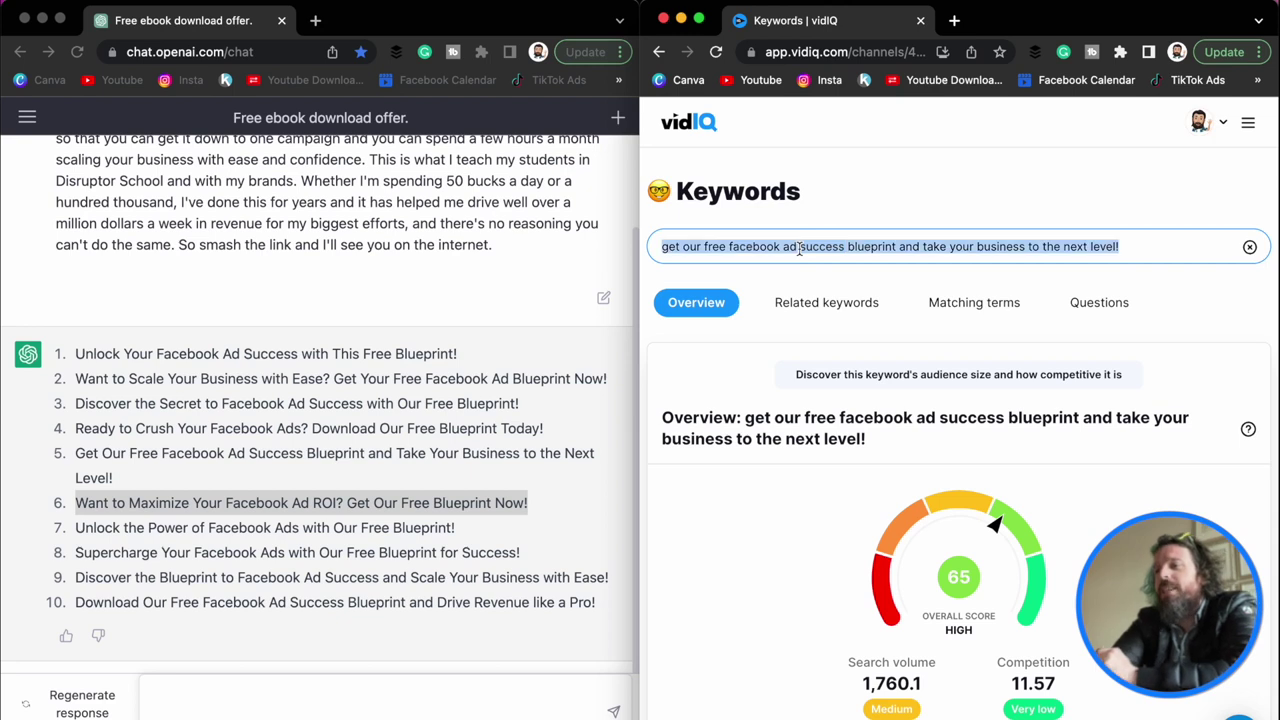
pyautogui.press('super+v')
pyautogui.press('Return')
pyautogui.click(526, 516)
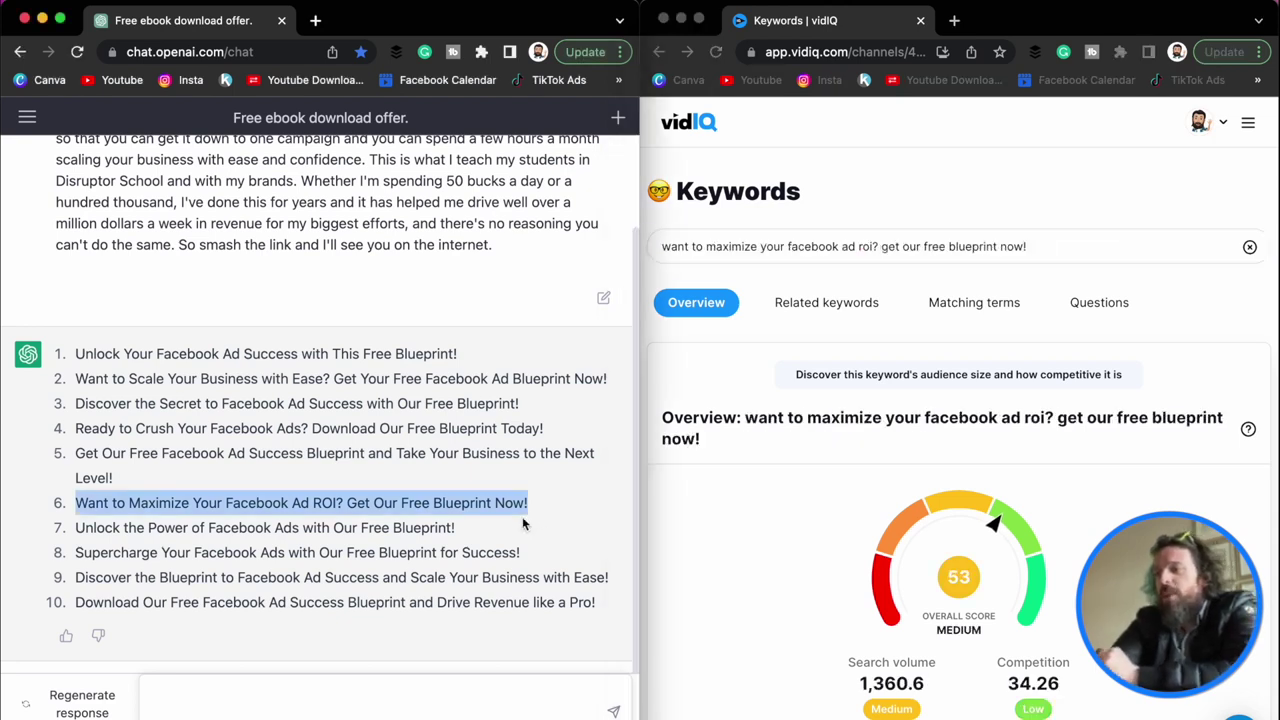
pyautogui.moveTo(456, 527); pyautogui.dragTo(76, 530)
pyautogui.press('super+c')
pyautogui.click(958, 255)
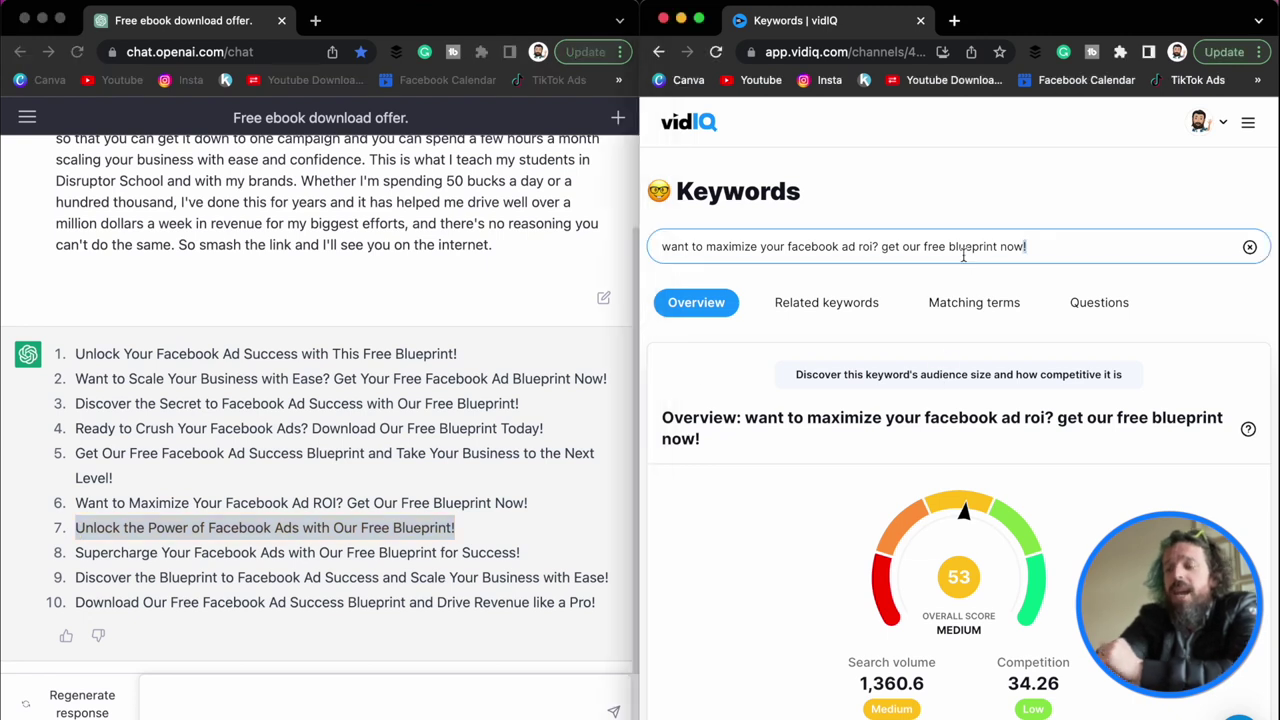
pyautogui.press('super+a')
pyautogui.press('super+v')
pyautogui.press('Return')
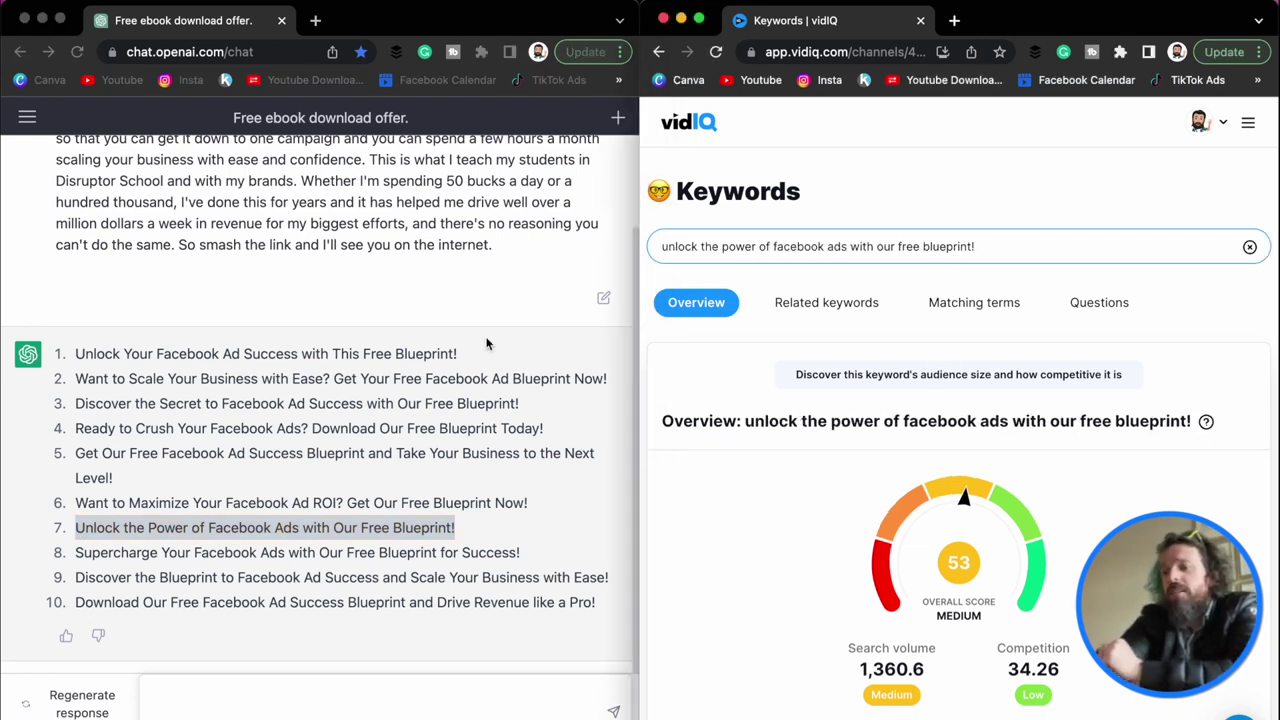
# Score headline 8, 'Supercharge Your Facebook Ads…', in vidIQ, reaching a HIGH score of 65
pyautogui.click(522, 556)
pyautogui.moveTo(525, 558); pyautogui.dragTo(74, 553)
pyautogui.press('super+c')
pyautogui.click(908, 248)
pyautogui.press('super+a')
pyautogui.press('super+v')
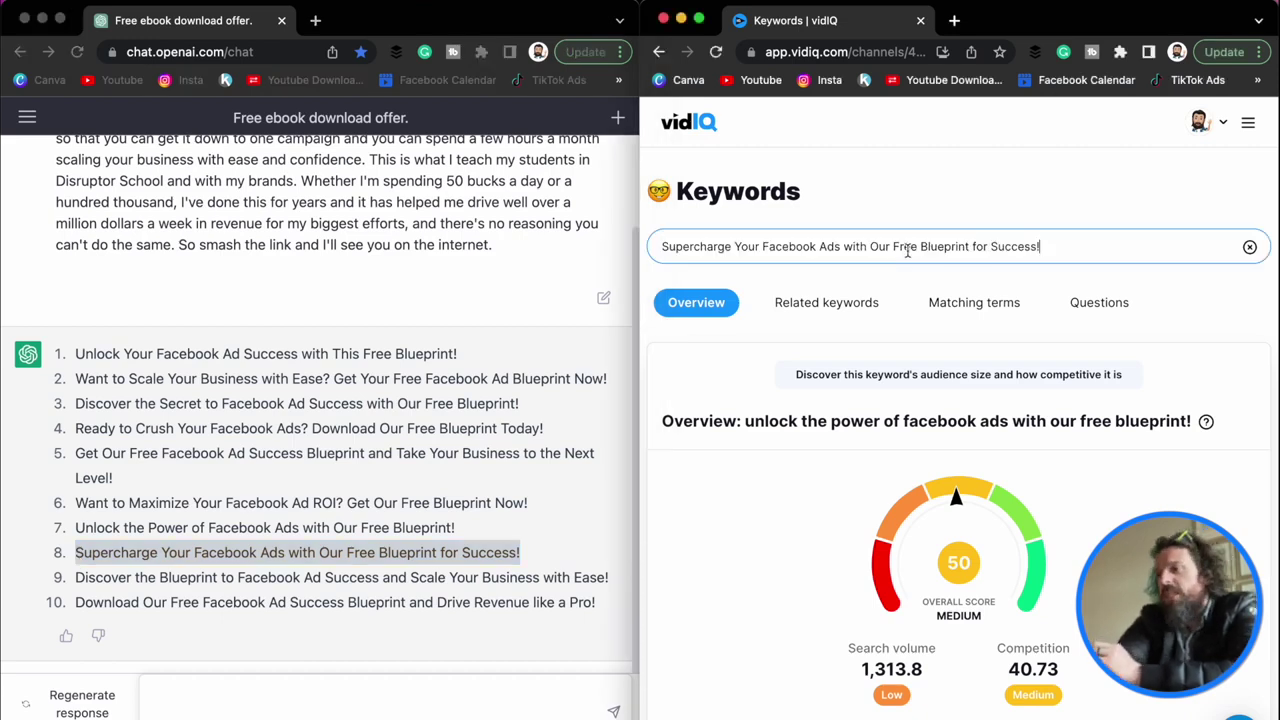
pyautogui.press('Return')
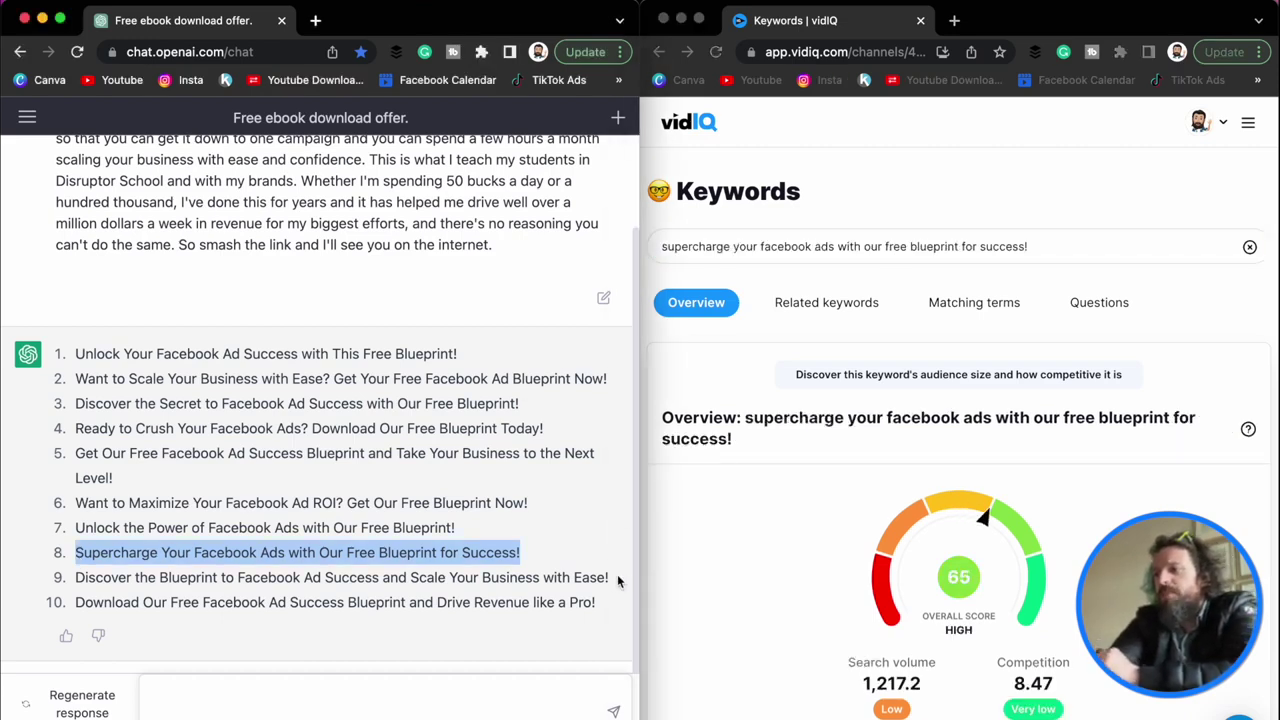
# Score the last two headlines, 9 and 10, as vidIQ keywords
pyautogui.tripleClick(617, 578)
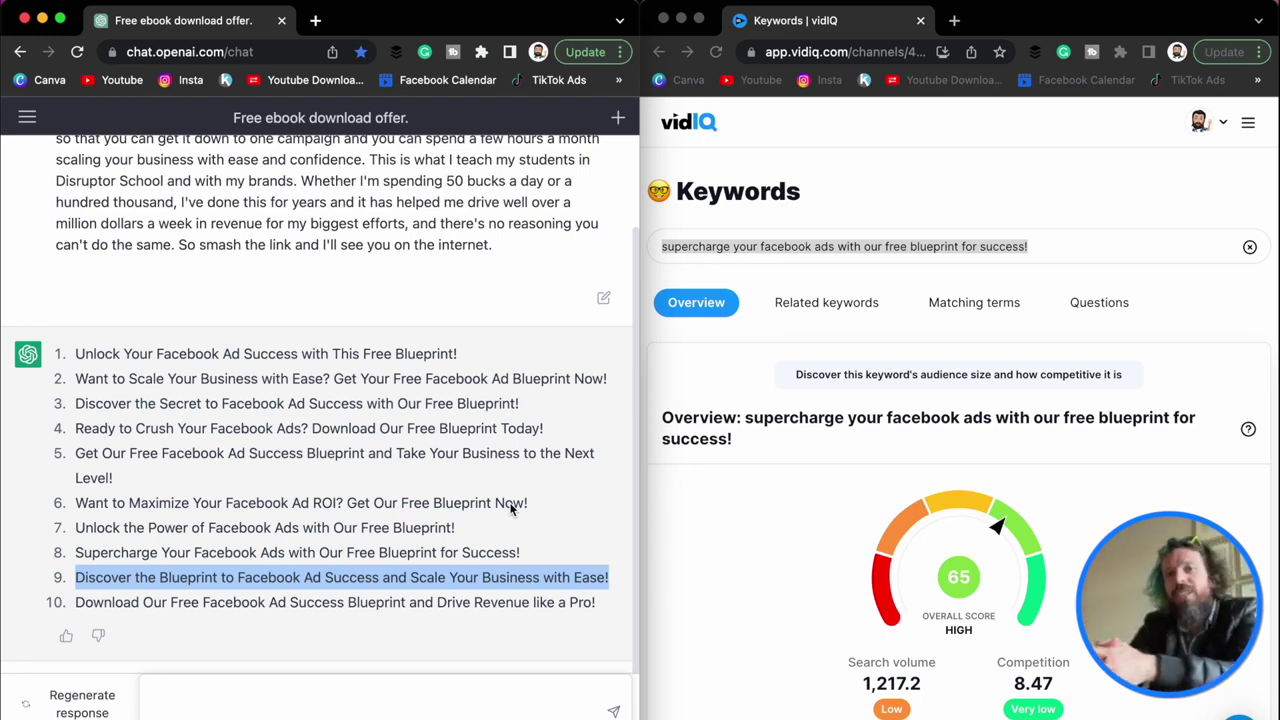
pyautogui.click(850, 246)
pyautogui.press('cmd+a')
pyautogui.press('cmd+v')
pyautogui.press('Return')
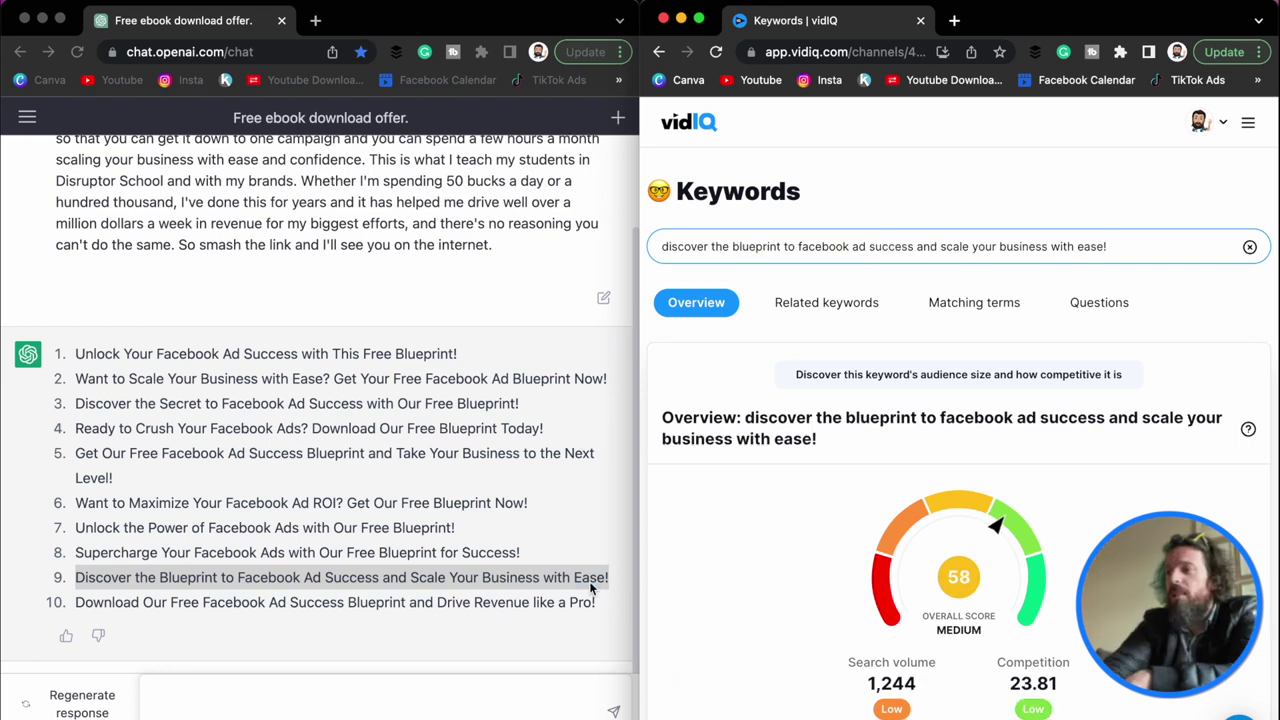
pyautogui.click(591, 590)
pyautogui.tripleClick(572, 600)
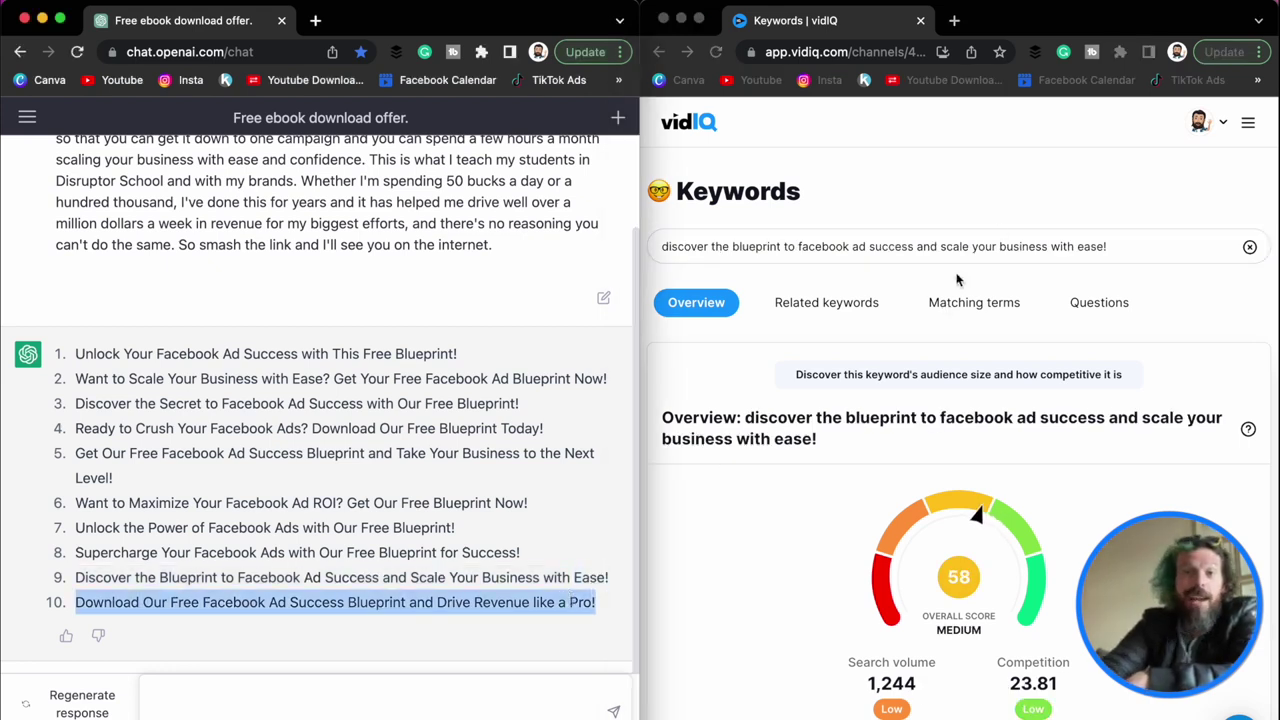
pyautogui.click(982, 246)
pyautogui.press('cmd+a')
pyautogui.press('cmd+v')
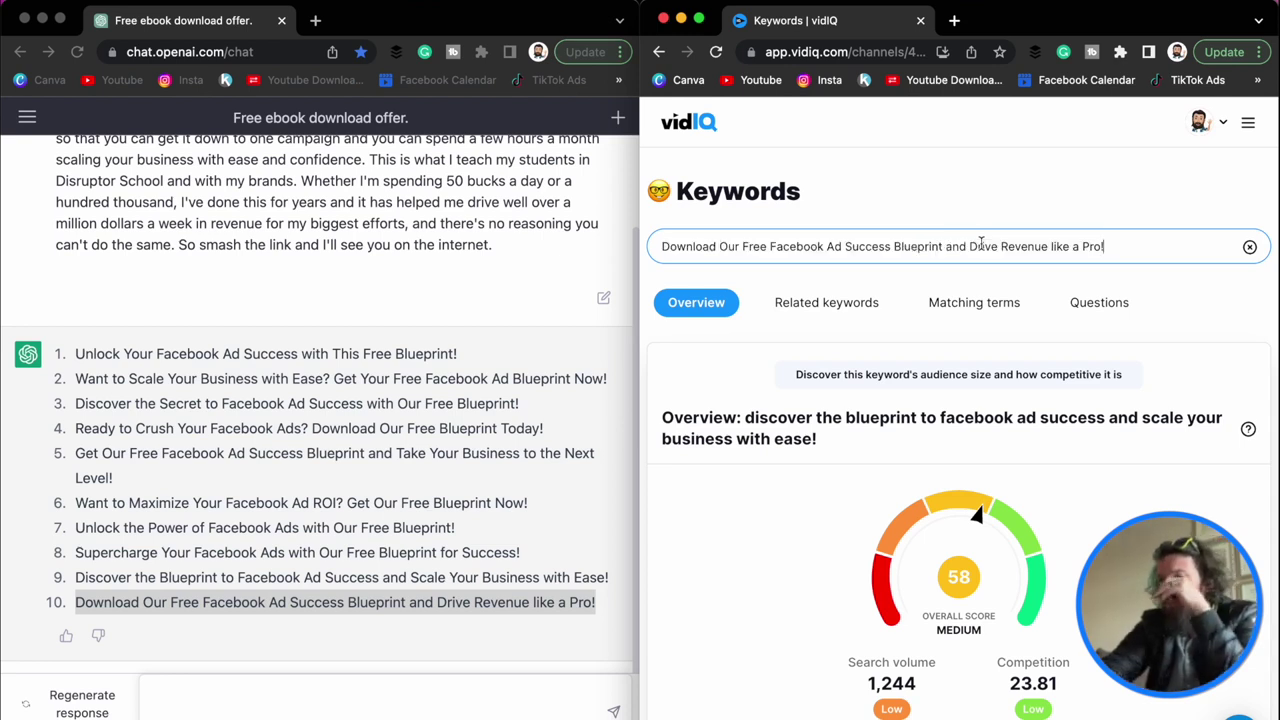
pyautogui.press('Return')
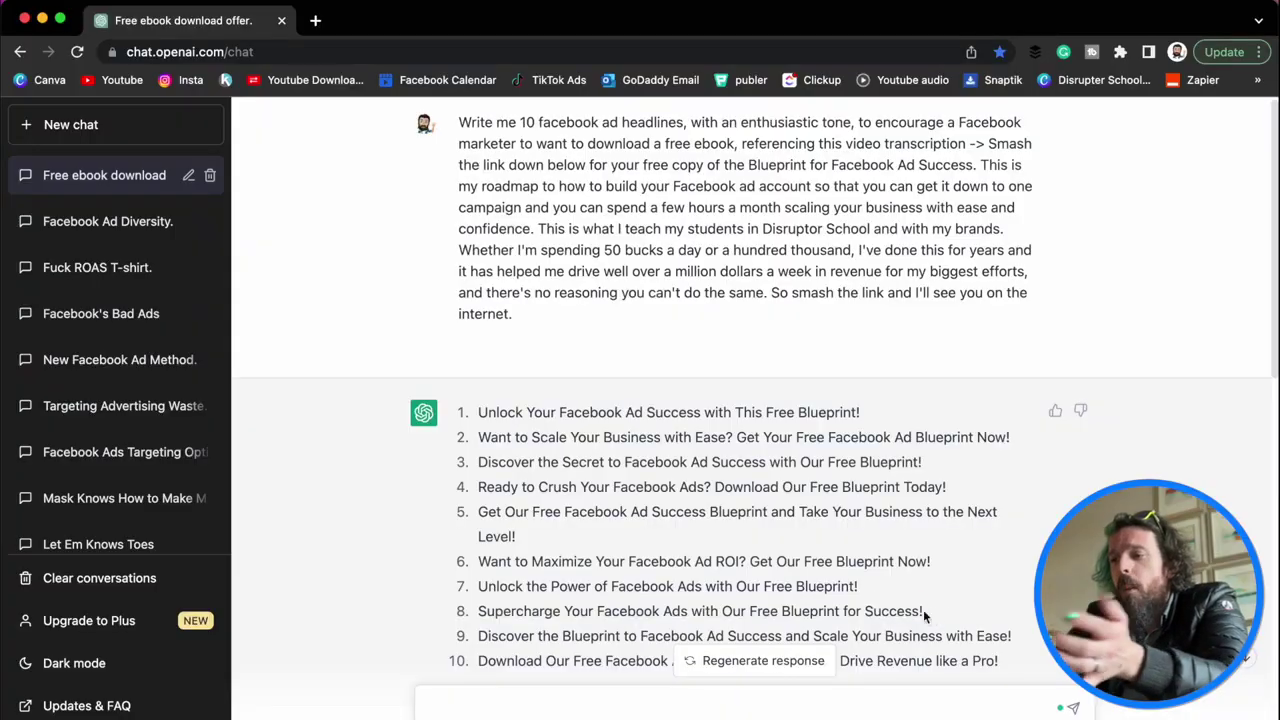
pyautogui.moveTo(924, 616); pyautogui.dragTo(477, 610)
# Paste the Supercharge headline into a new ChatGPT message, with the original headline prompt beneath
pyautogui.press('super+c')
pyautogui.click(508, 708)
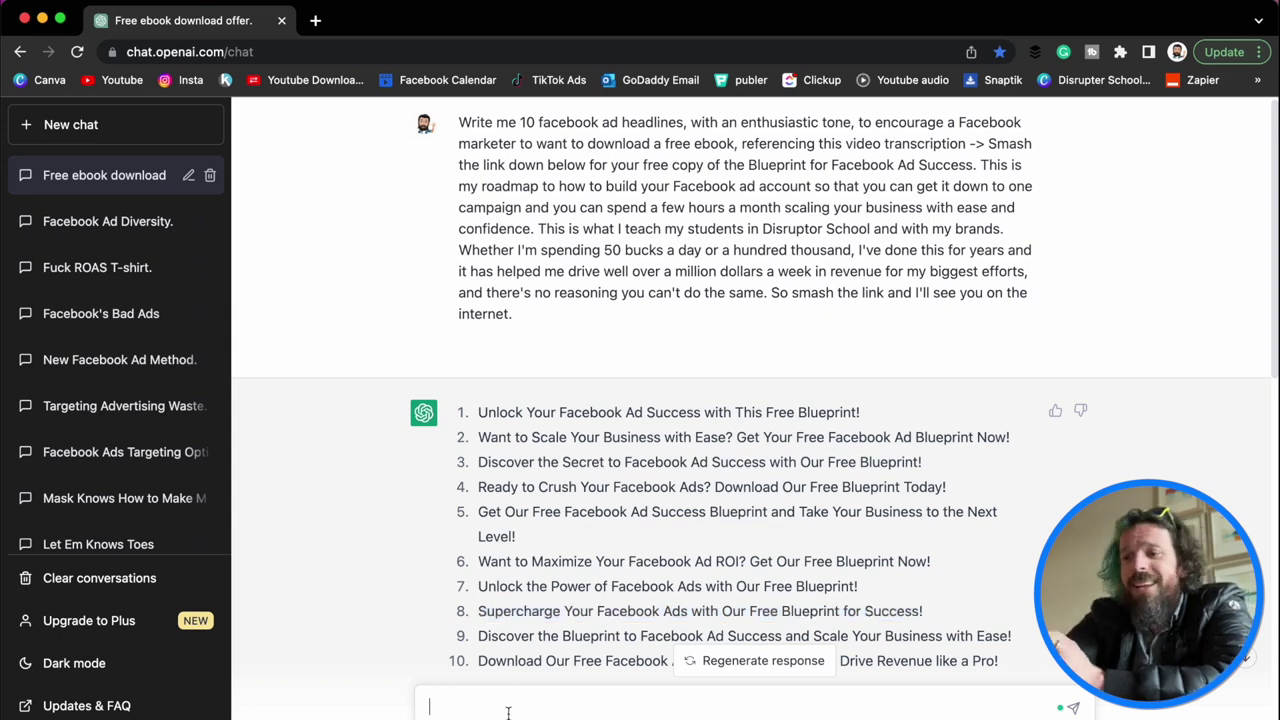
pyautogui.press('super+v')
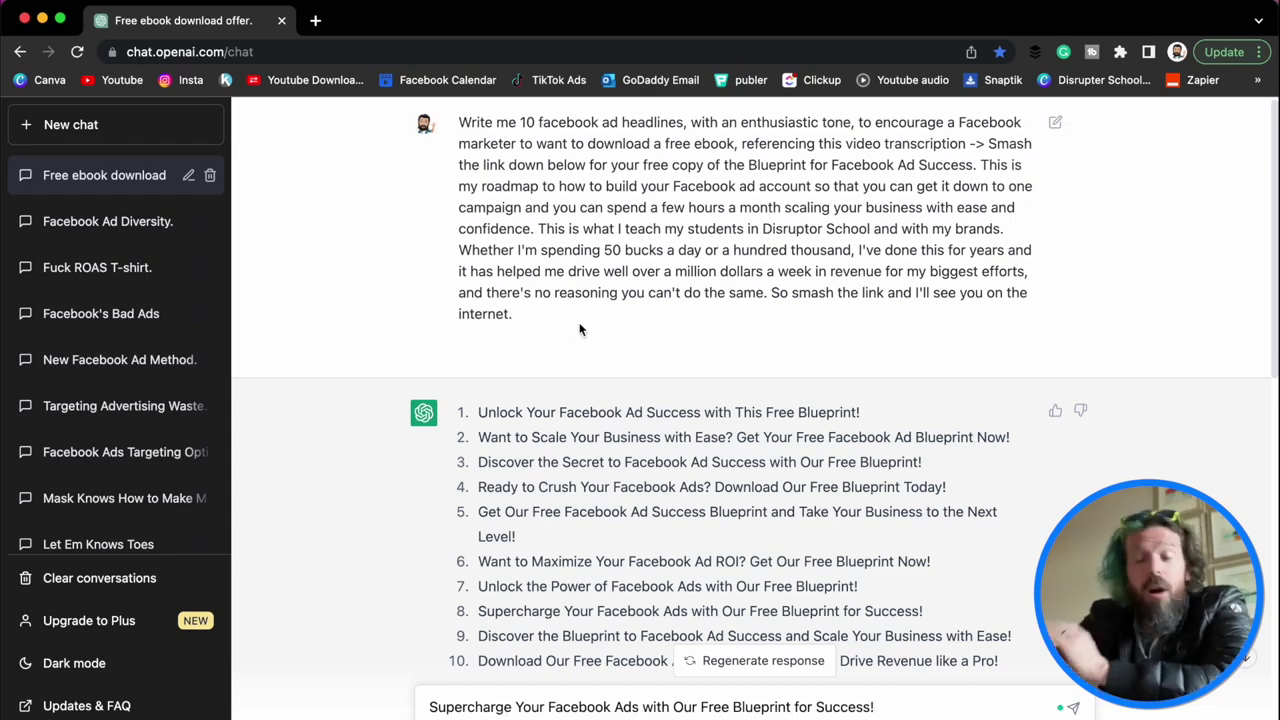
pyautogui.moveTo(545, 315); pyautogui.dragTo(461, 125)
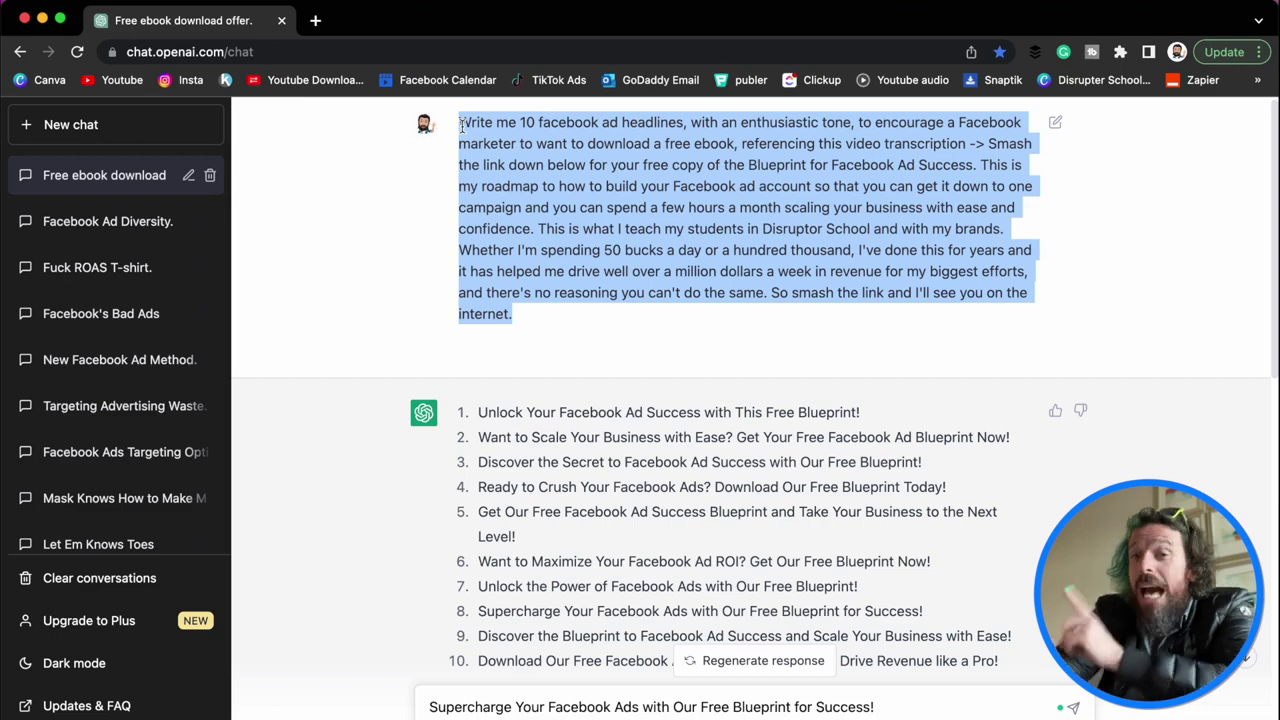
pyautogui.click(905, 706)
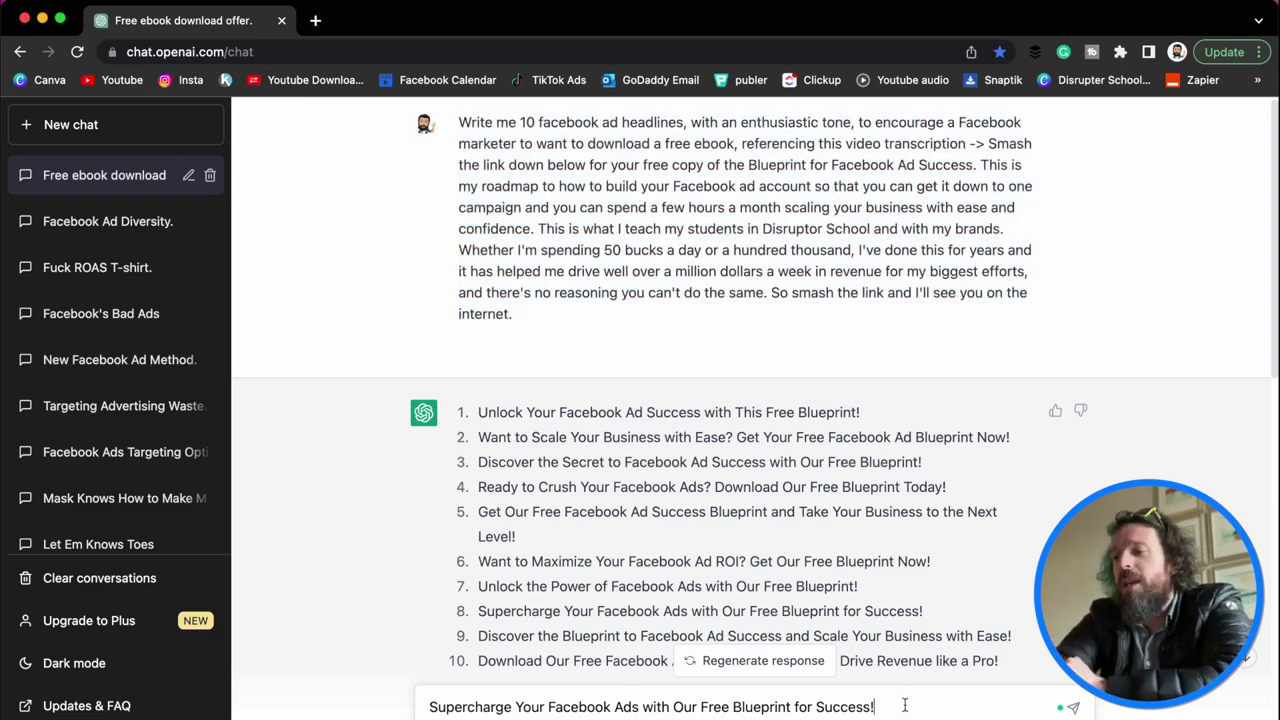
pyautogui.hotkey('ctrl', 'a')
pyautogui.hotkey('ctrl', 'v')
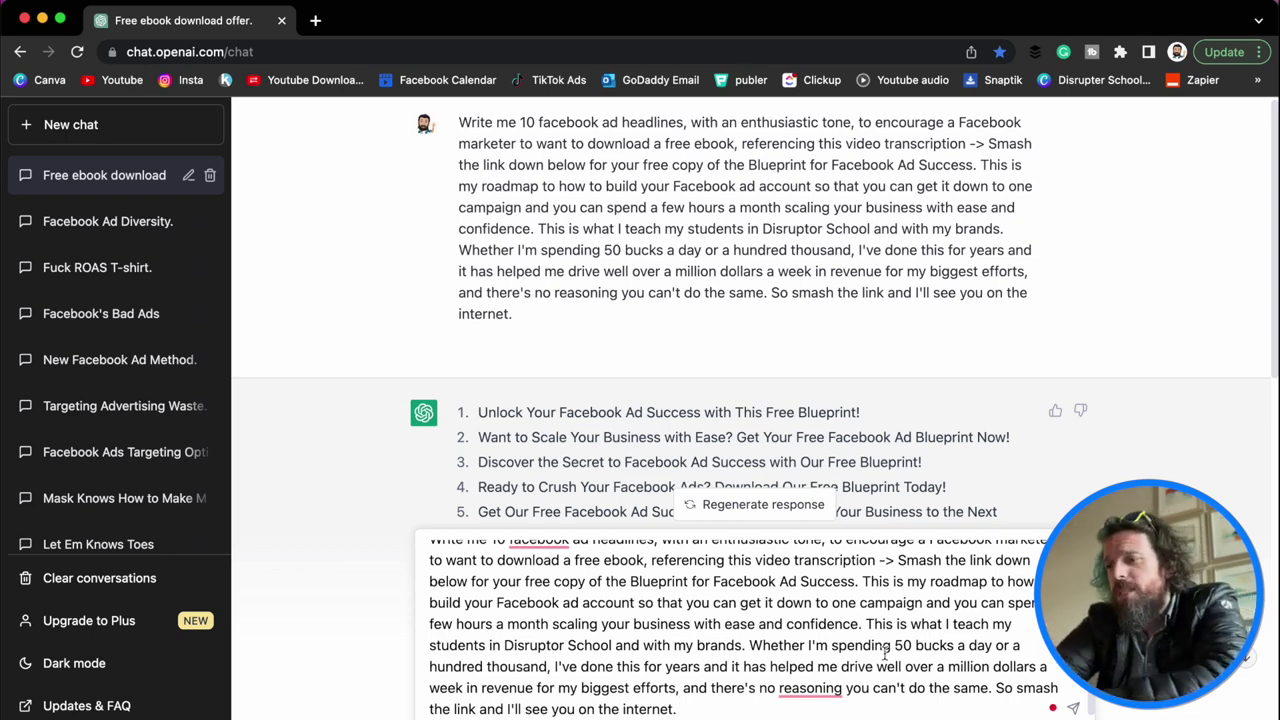
pyautogui.scroll(1, 566, 572)
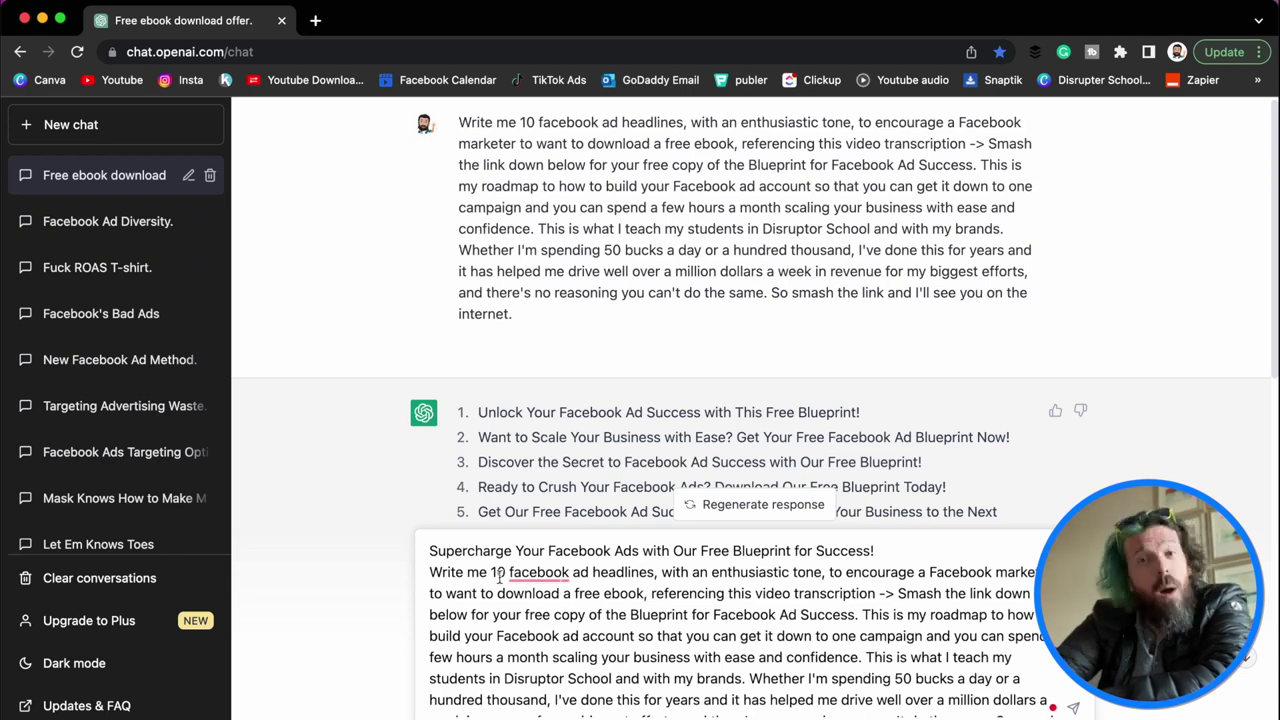
# Edit the prompt to ask for 2 primary texts instead of 10 headlines
pyautogui.moveTo(506, 572); pyautogui.dragTo(491, 572)
pyautogui.write('2')
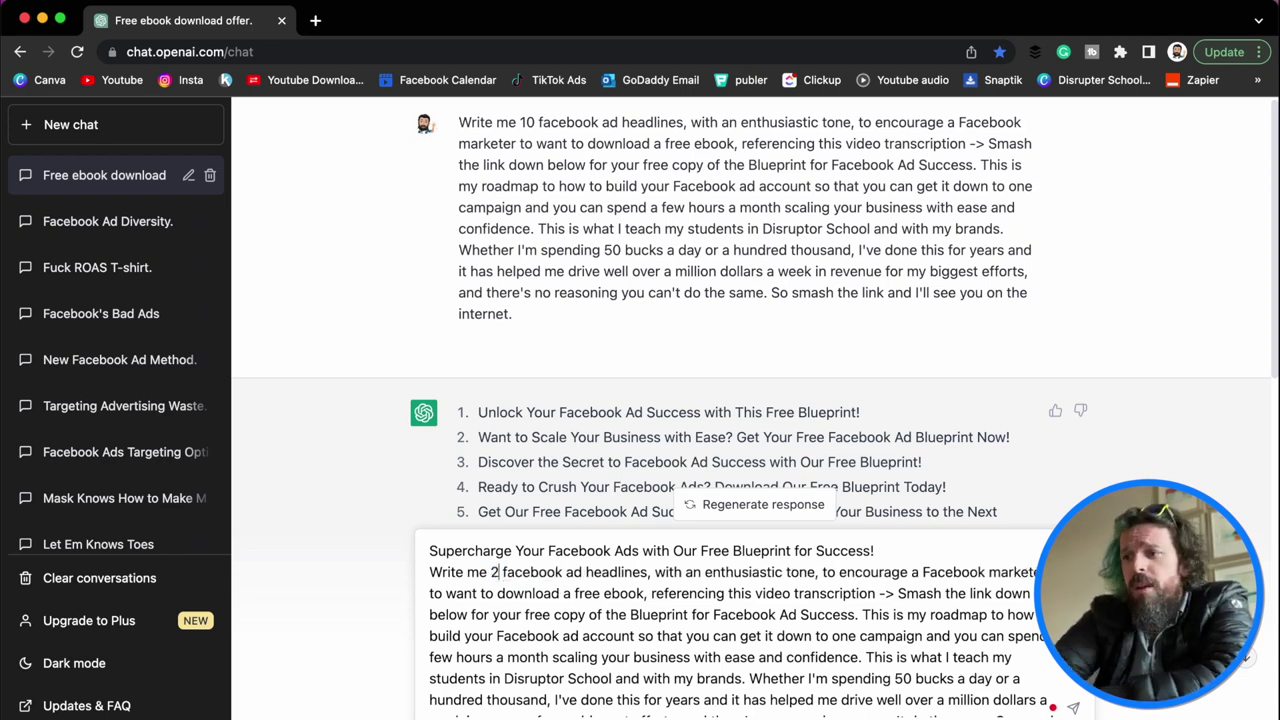
pyautogui.doubleClick(618, 573)
pyautogui.write('rim')
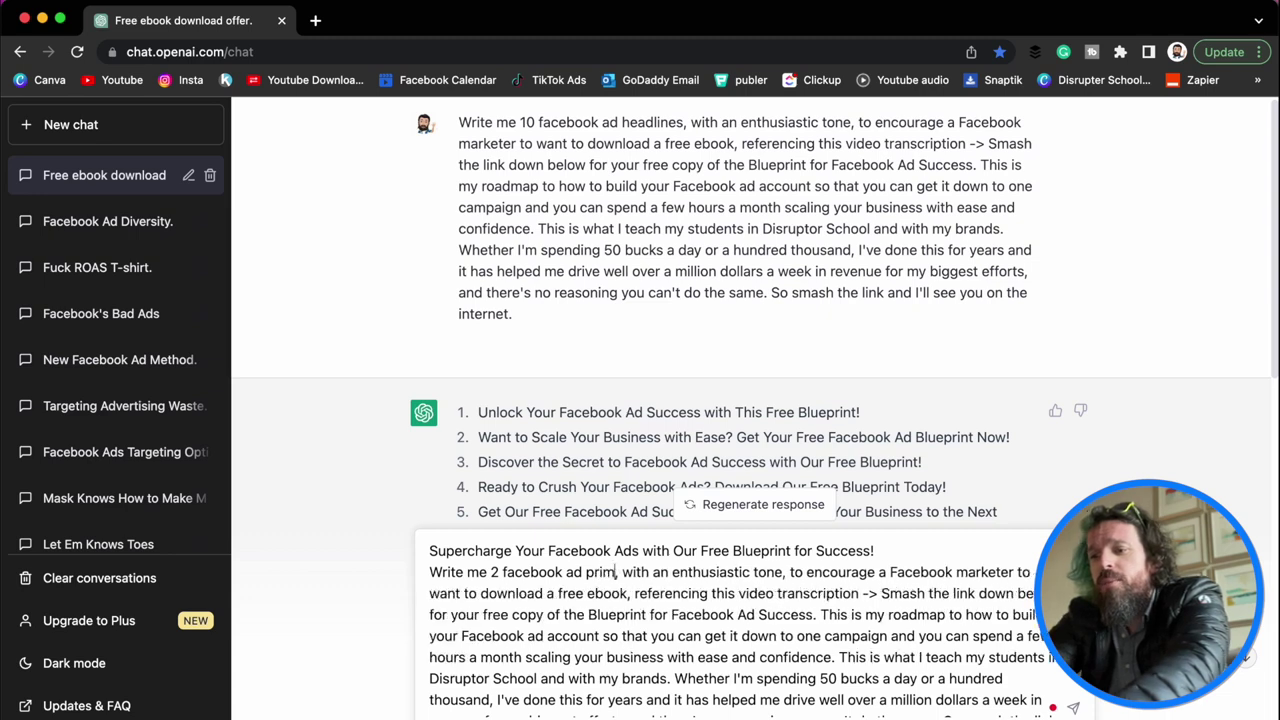
pyautogui.write('ary text')
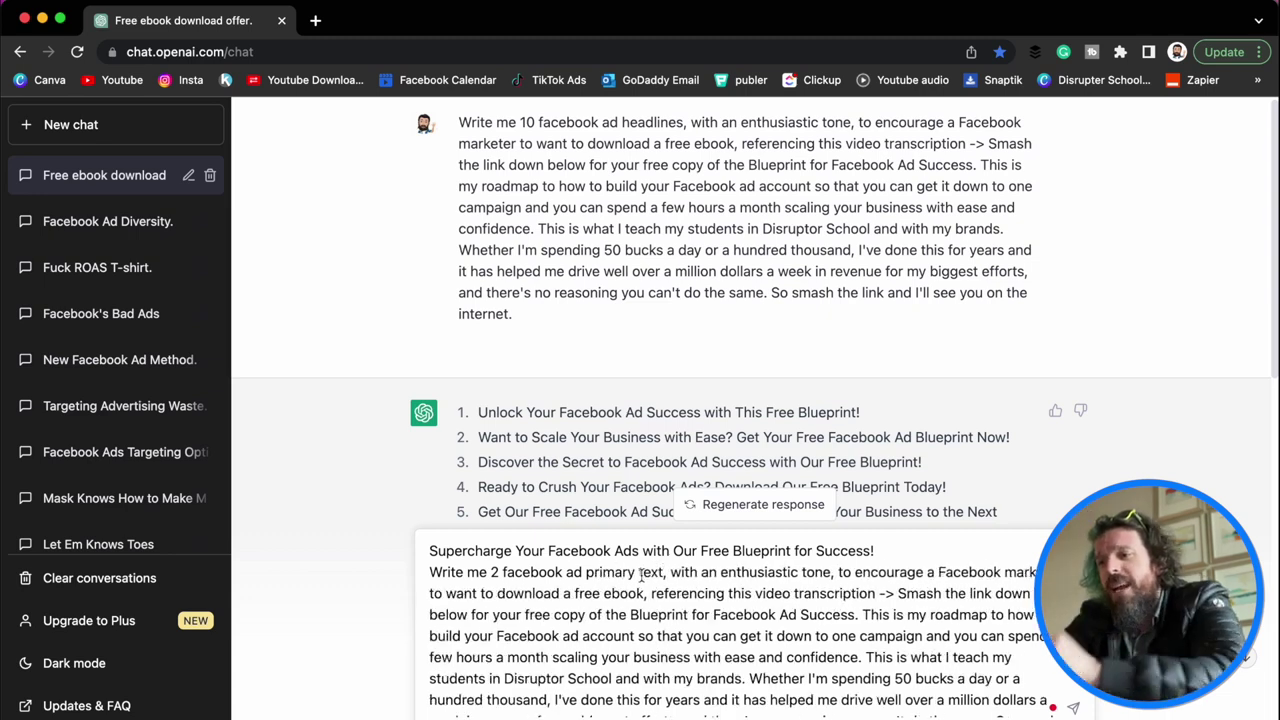
# Delete the top headline line and add 'where the facebook ad headline' with the quoted Supercharge headline
pyautogui.tripleClick(881, 549)
pyautogui.press('super+c')
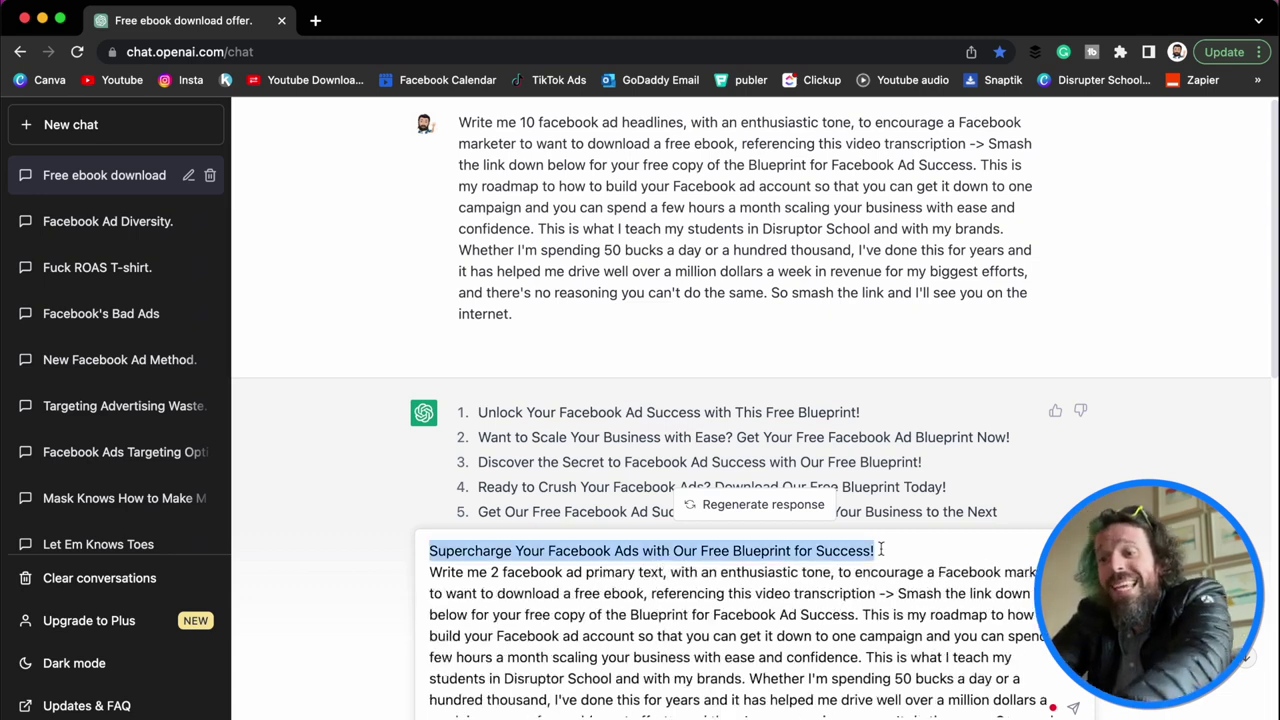
pyautogui.press('BackSpace')
pyautogui.press('BackSpace')
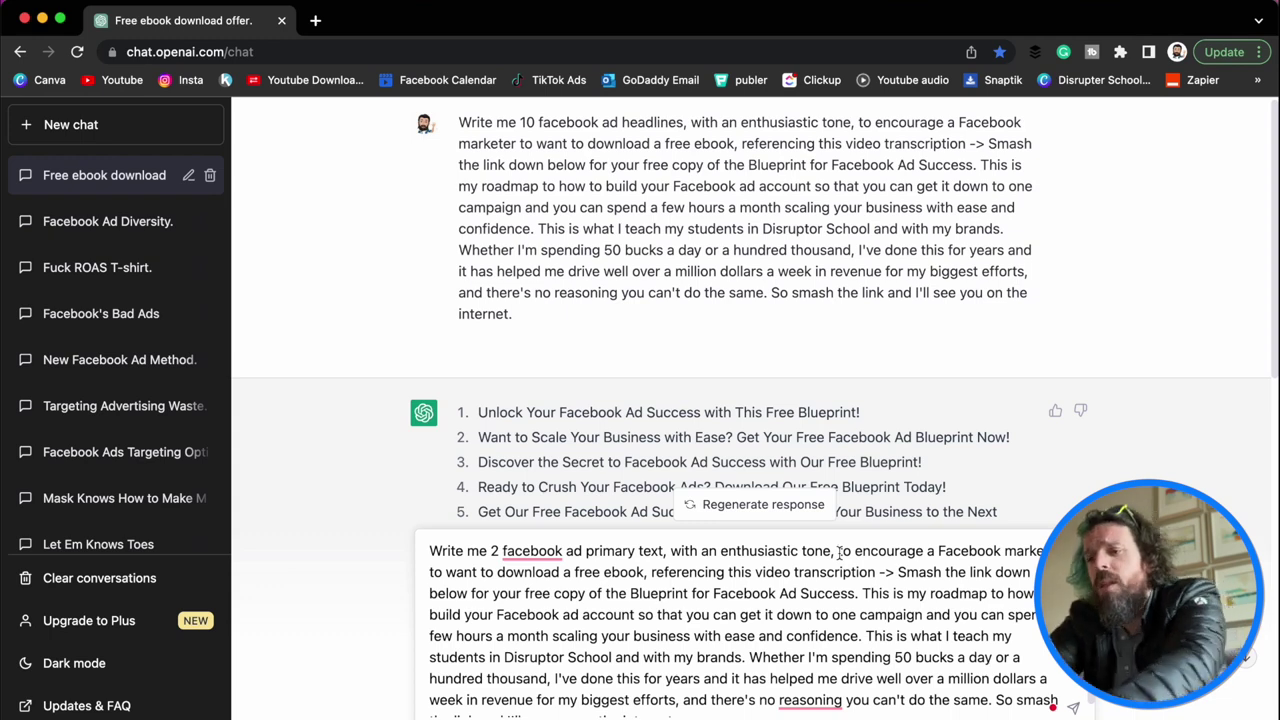
pyautogui.click(838, 551)
pyautogui.write('where the face')
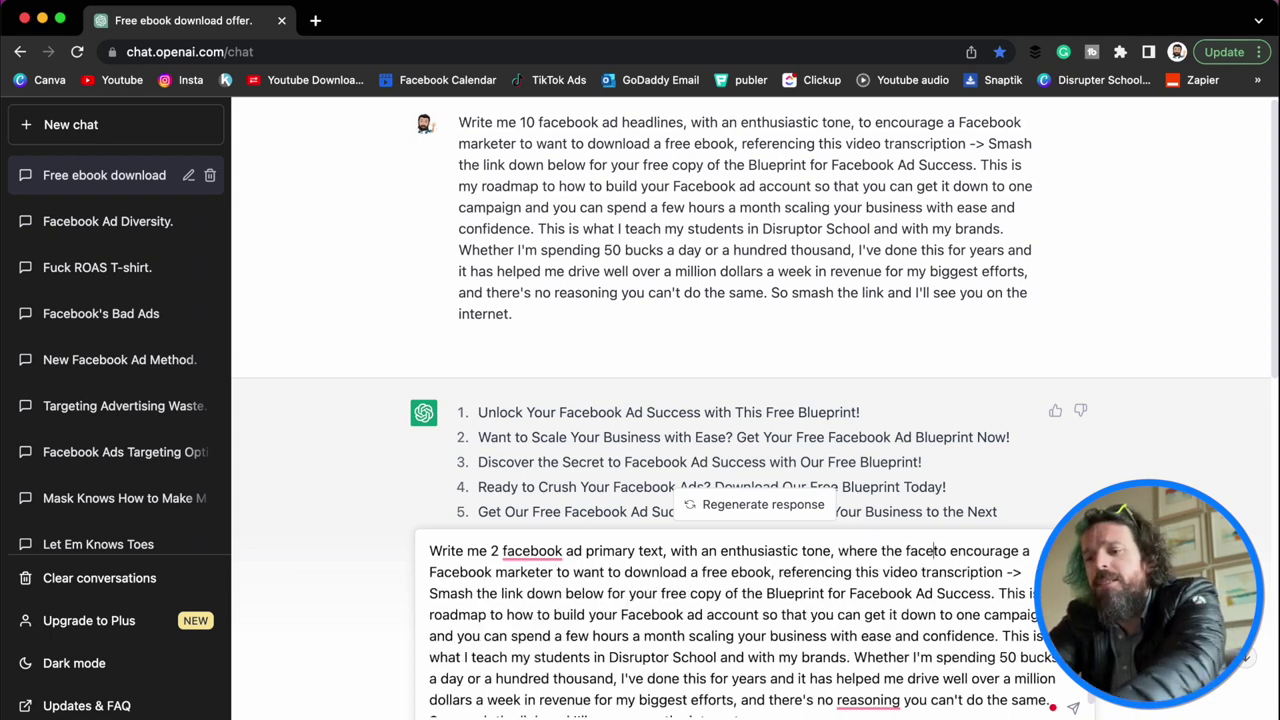
pyautogui.write('book ')
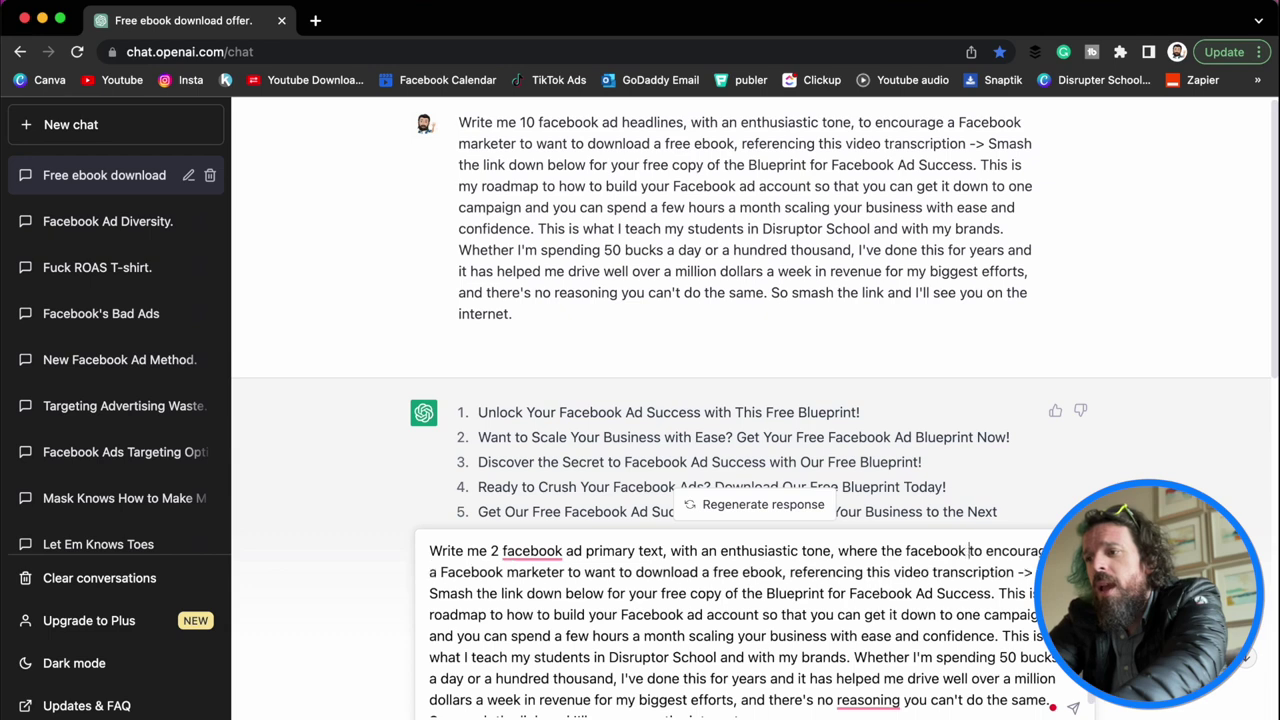
pyautogui.write('ad ')
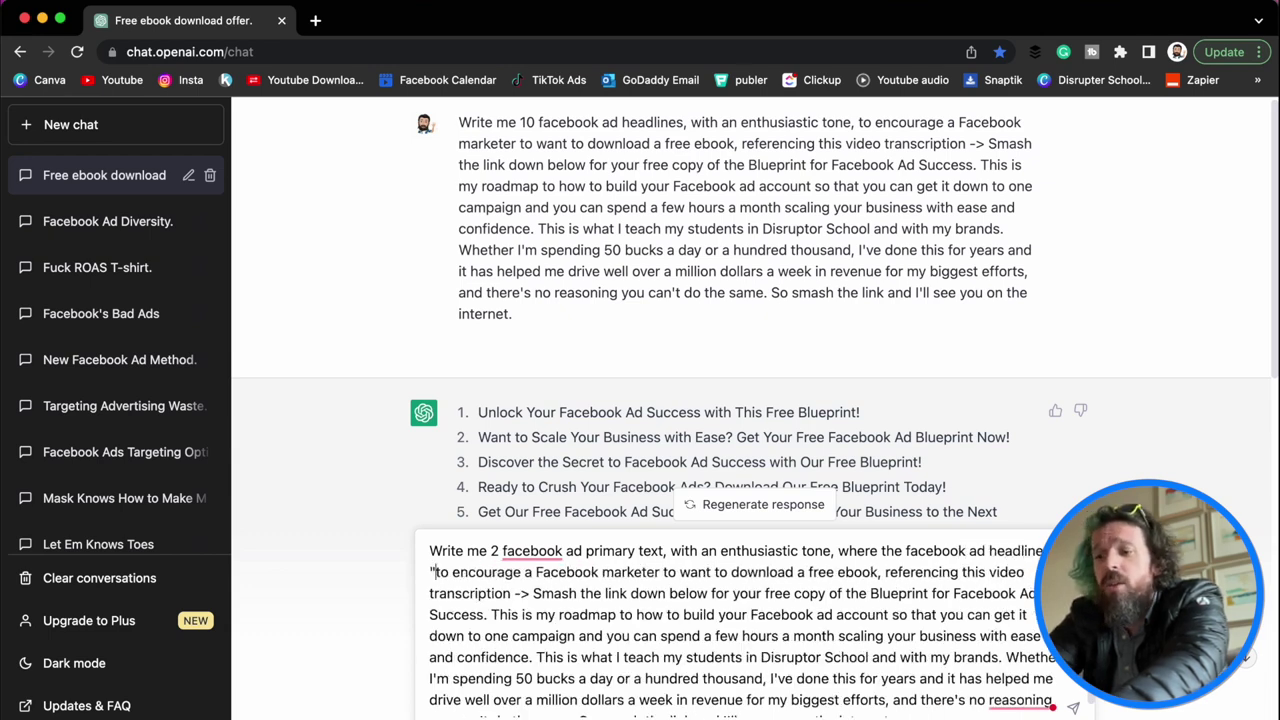
pyautogui.write('headline "')
pyautogui.press('super+v')
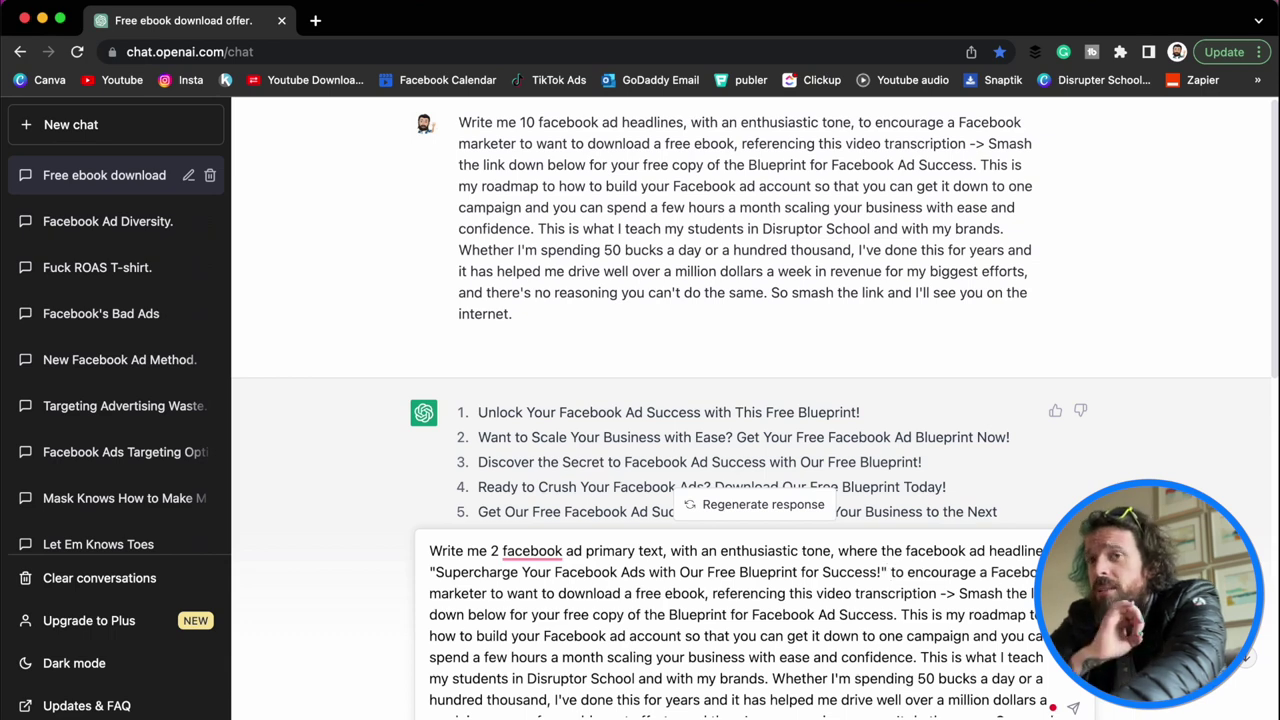
pyautogui.press('Return')
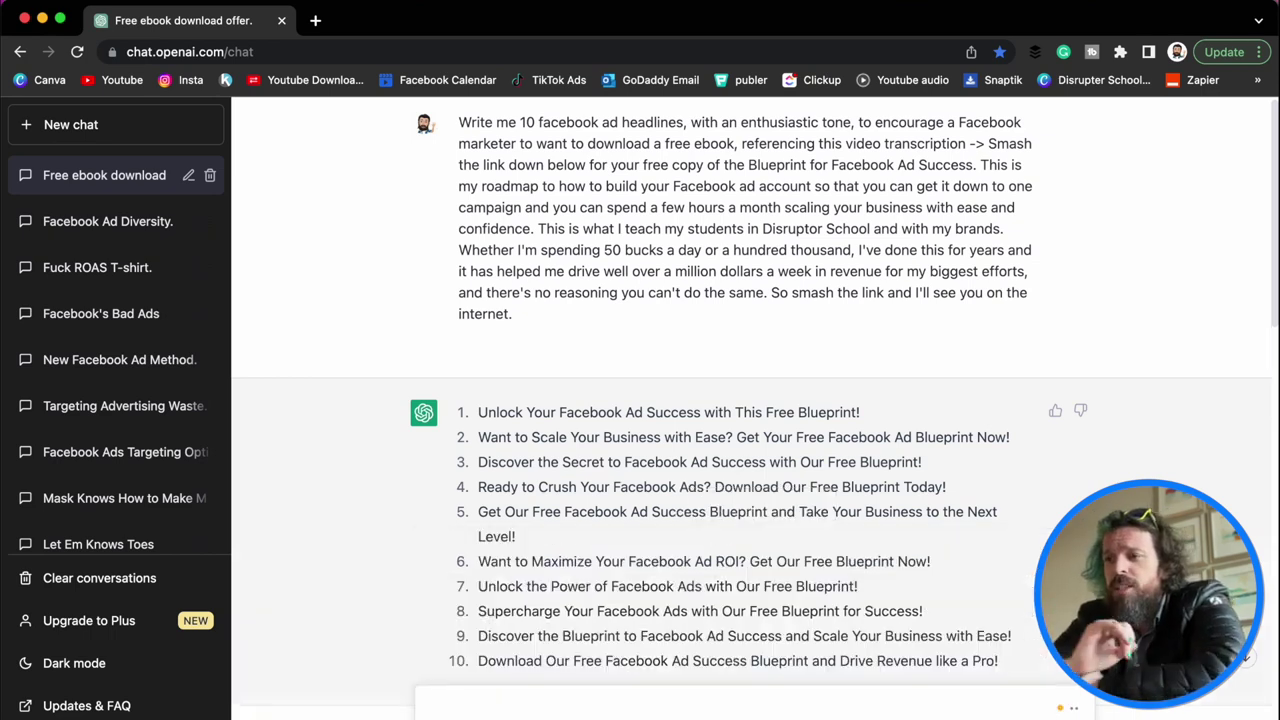